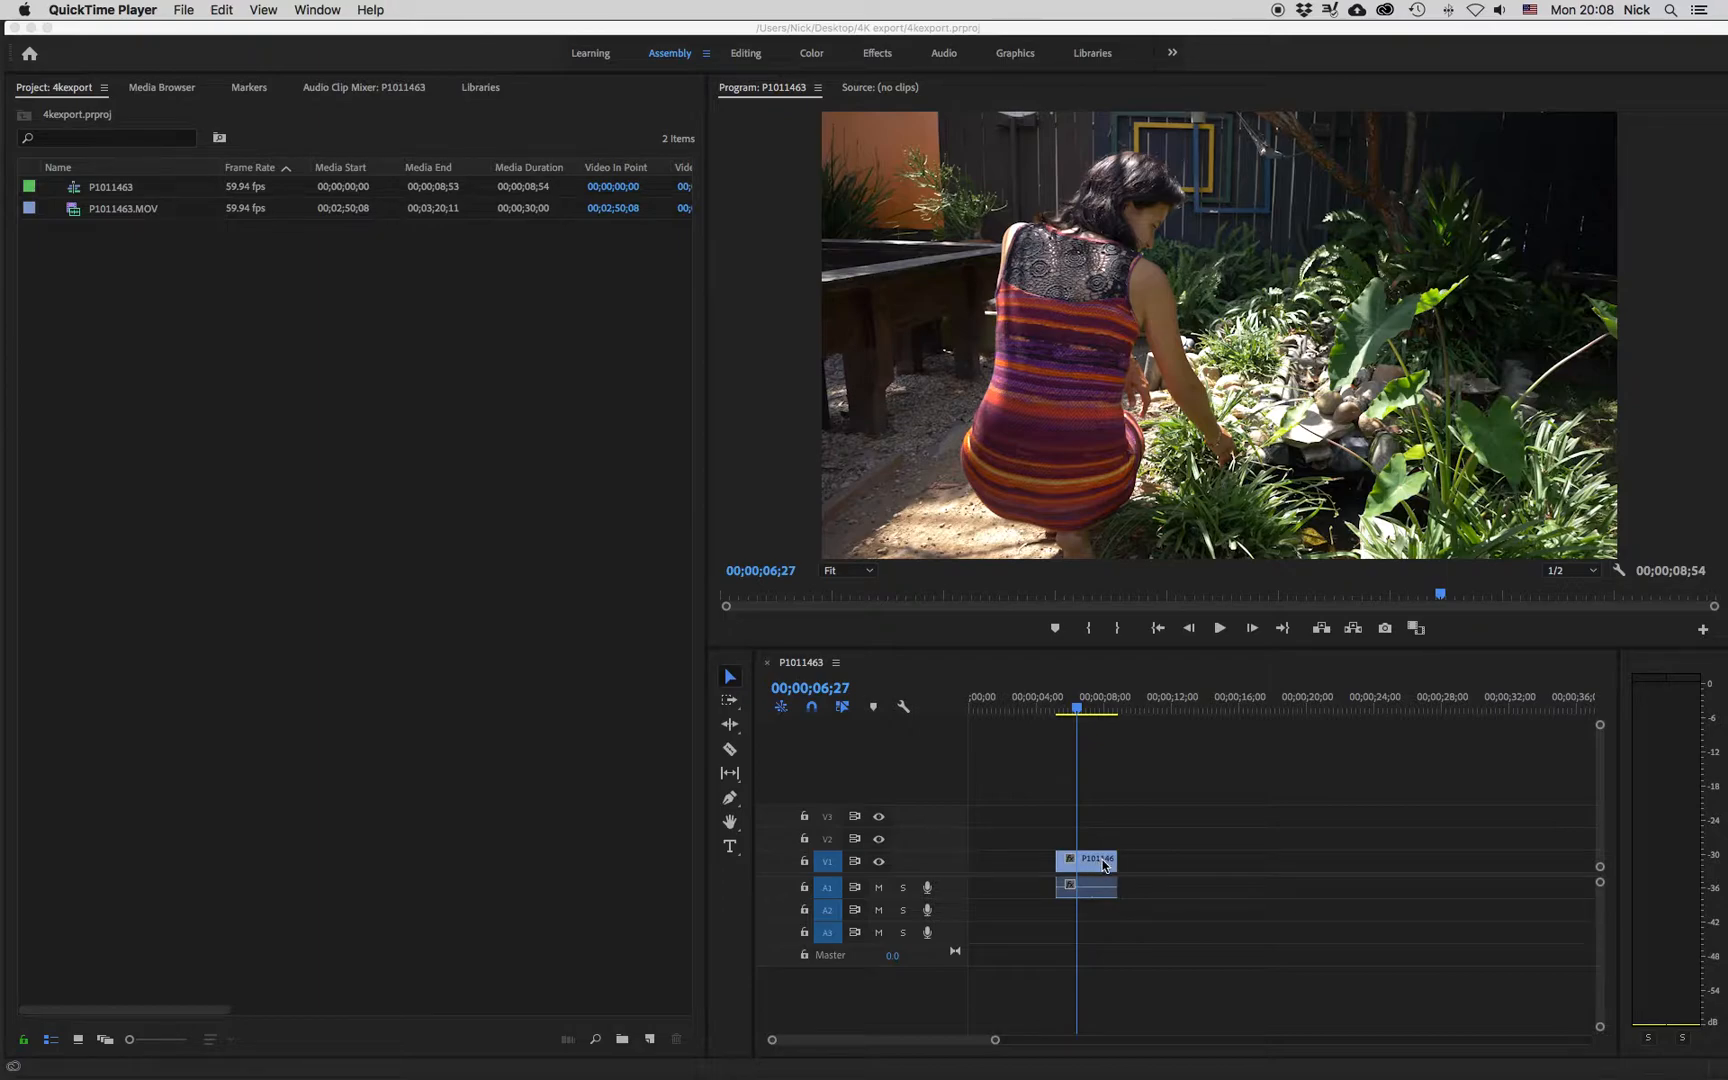
- Mark an In point at the start and an Out point at the end of the P1011463 clip in the timeline
{"action": "left_click", "coordinate": [1104, 866]}
{"action": "left_click", "coordinate": [1104, 866]}
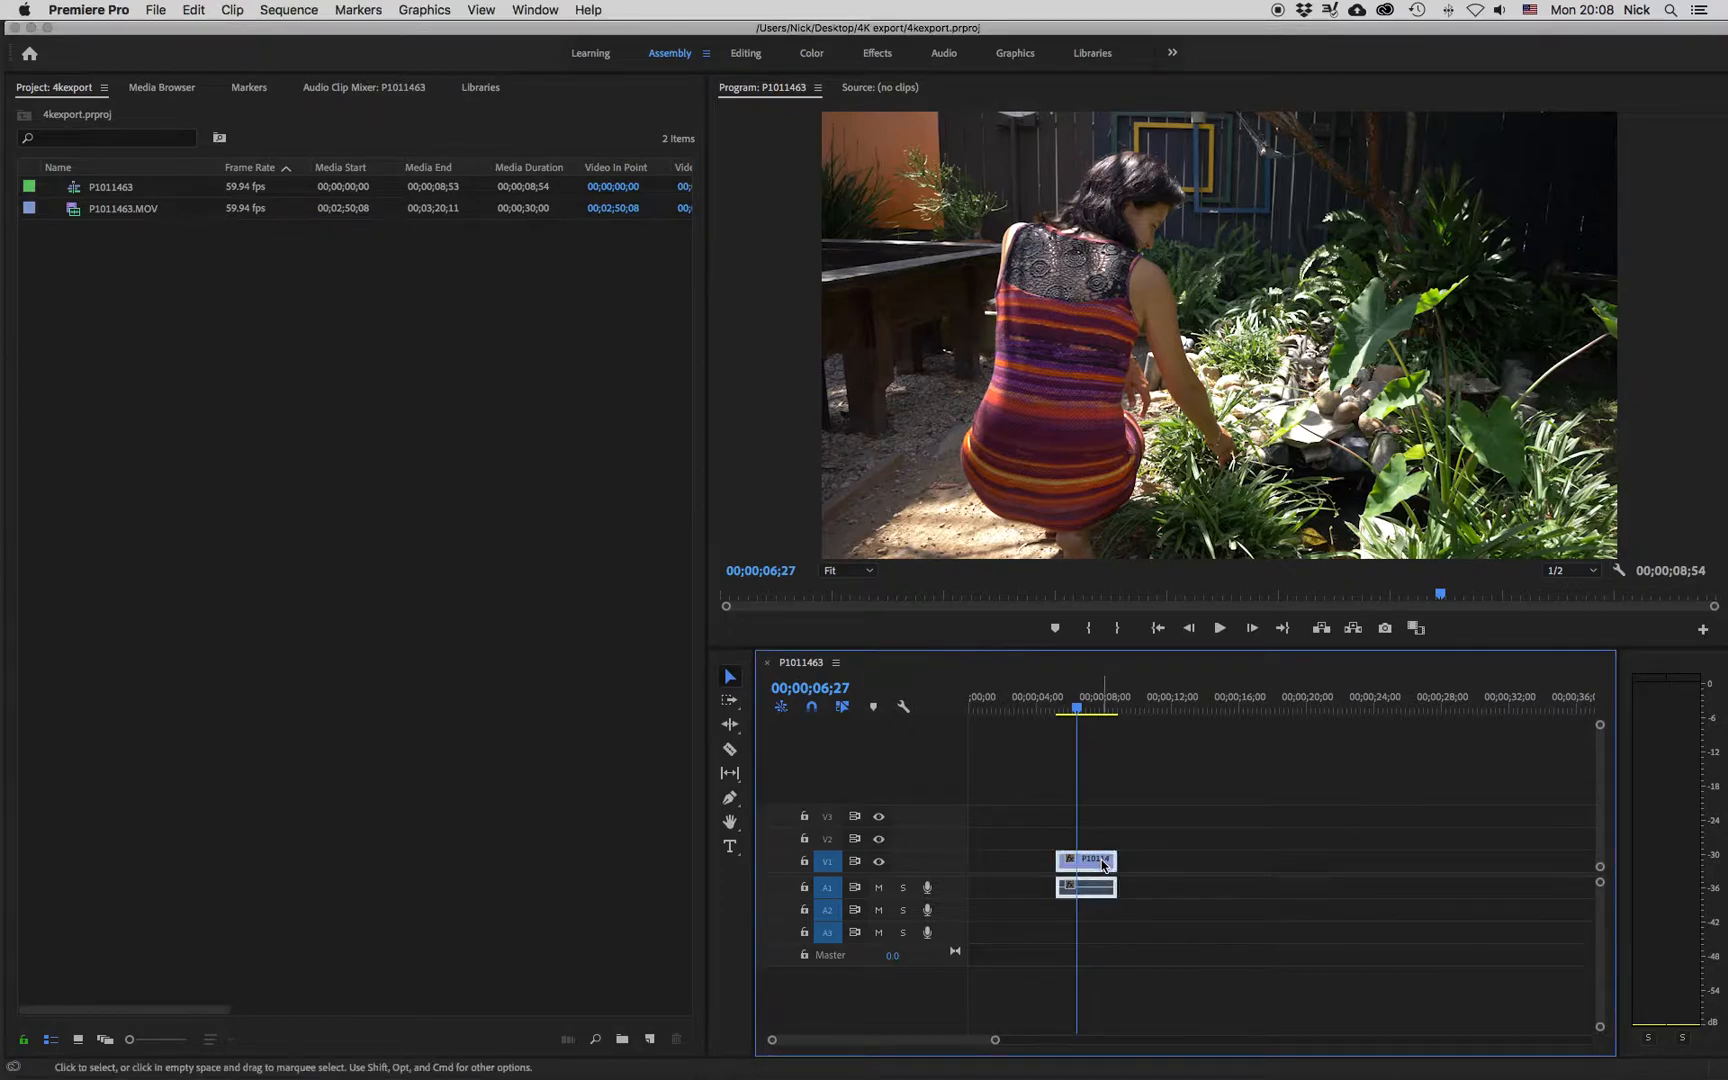
{"action": "key", "text": "Up"}
{"action": "key", "text": "i"}
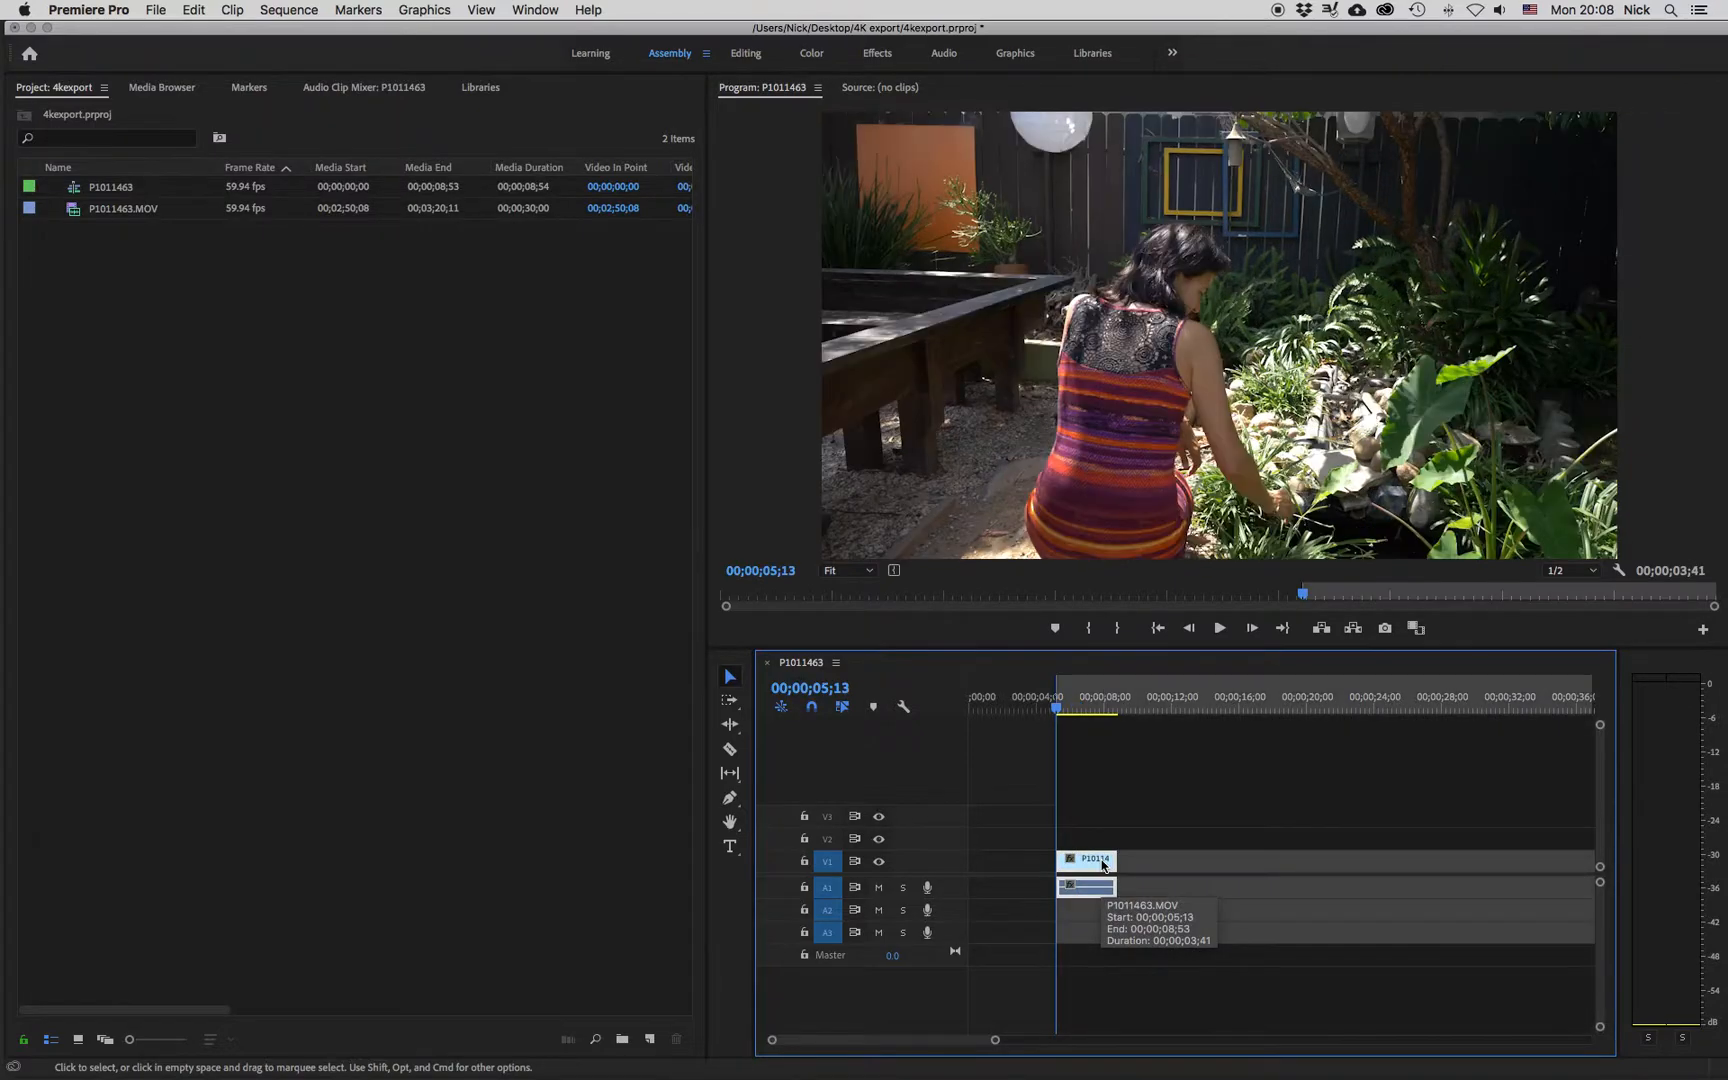
{"action": "key", "text": "Down"}
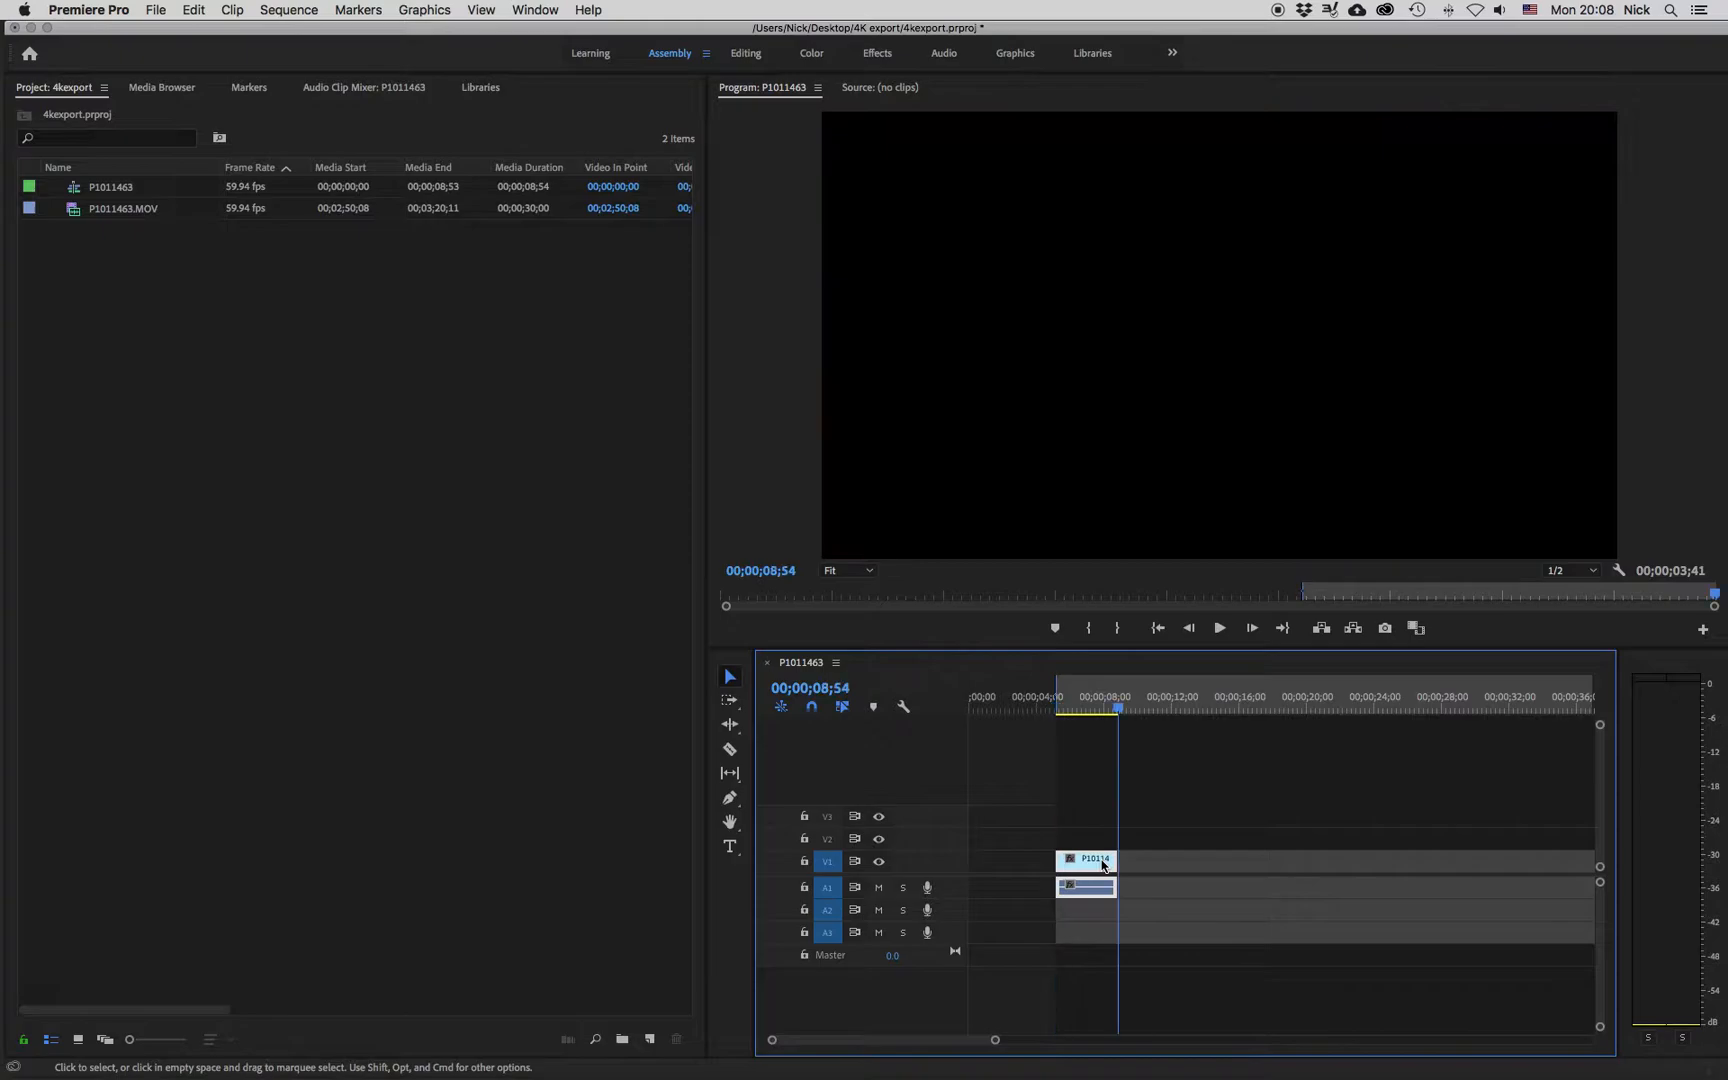
{"action": "key", "text": "o"}
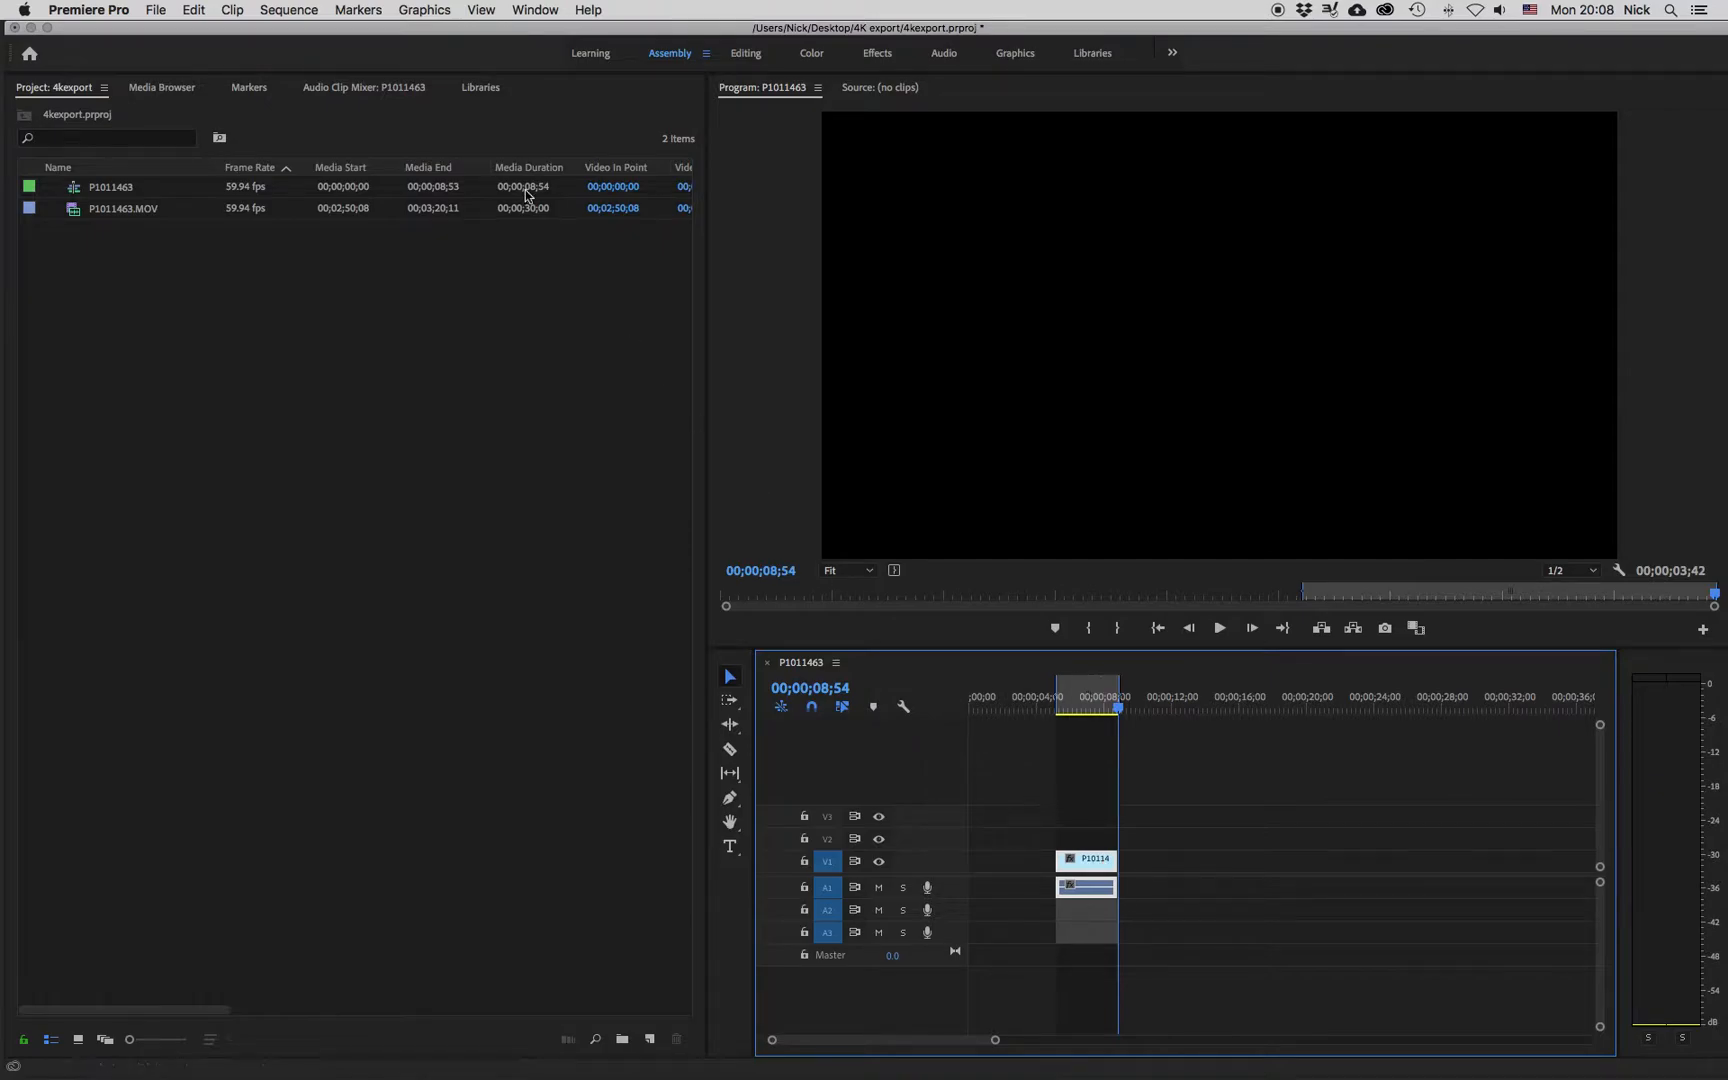
- Open the media export settings for the sequence and choose H.264 as the format
{"action": "left_click", "coordinate": [157, 10]}
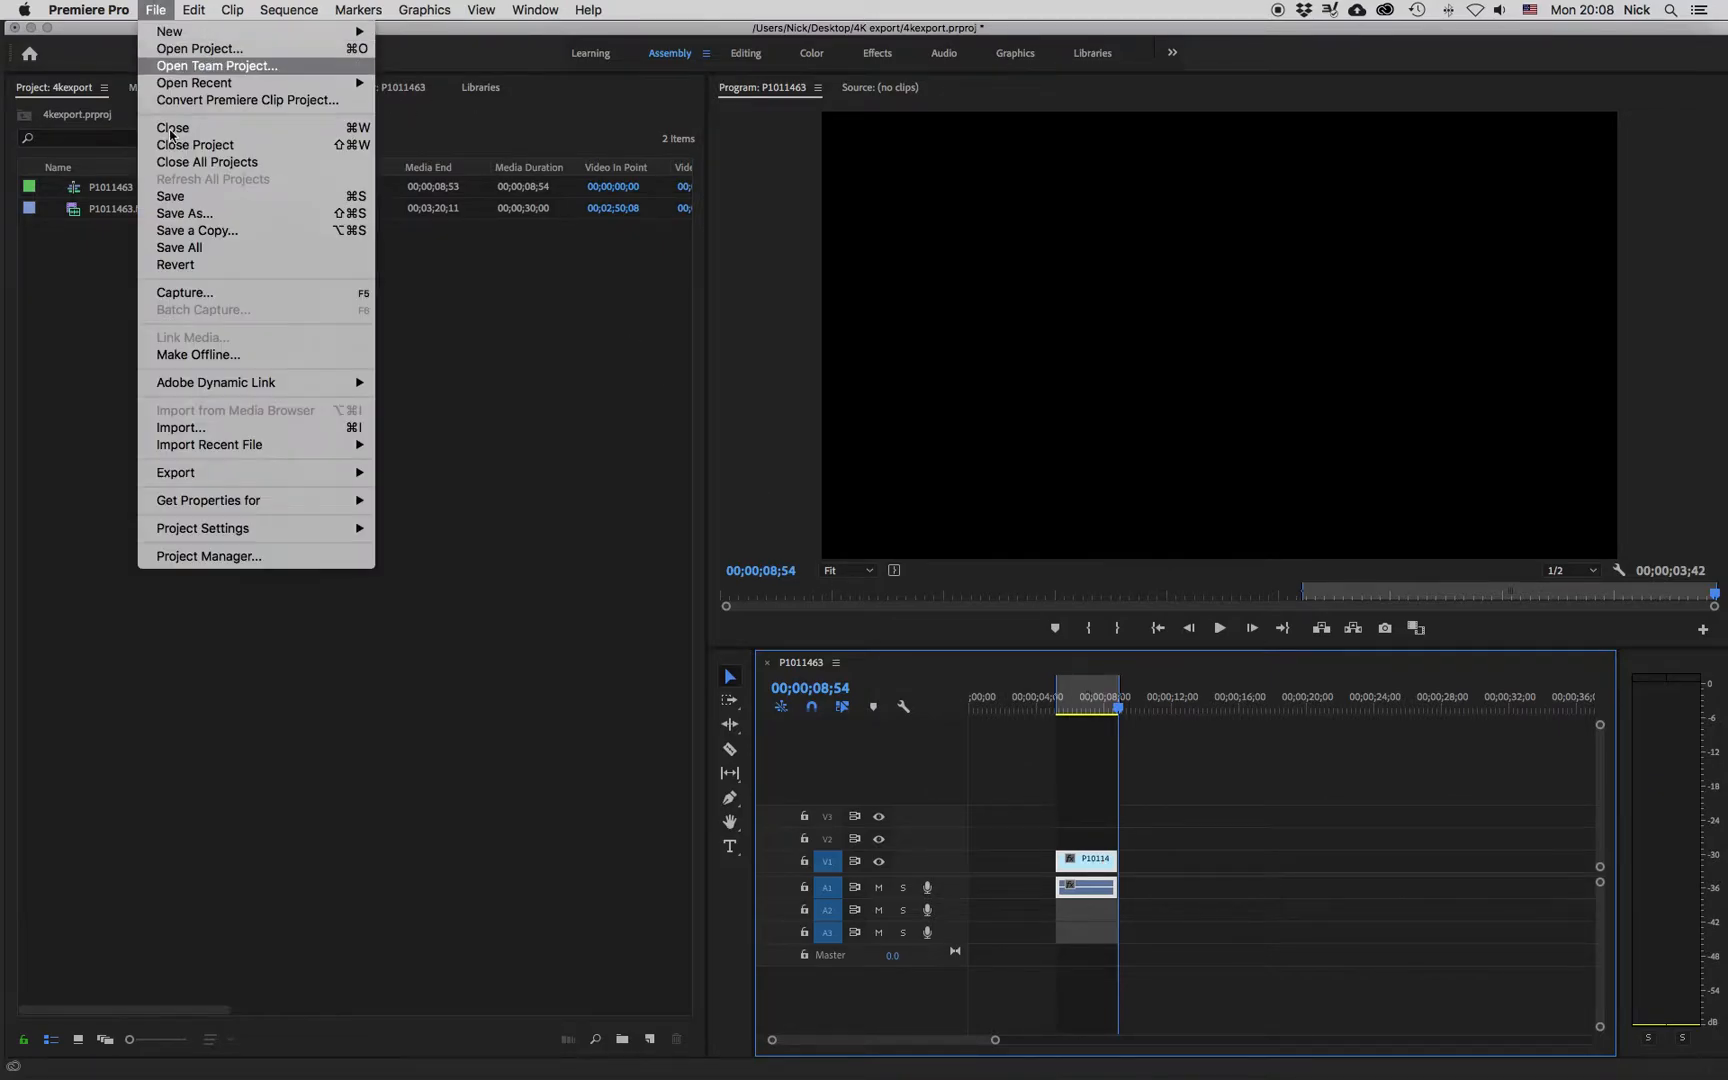
{"action": "mouse_move", "coordinate": [206, 476]}
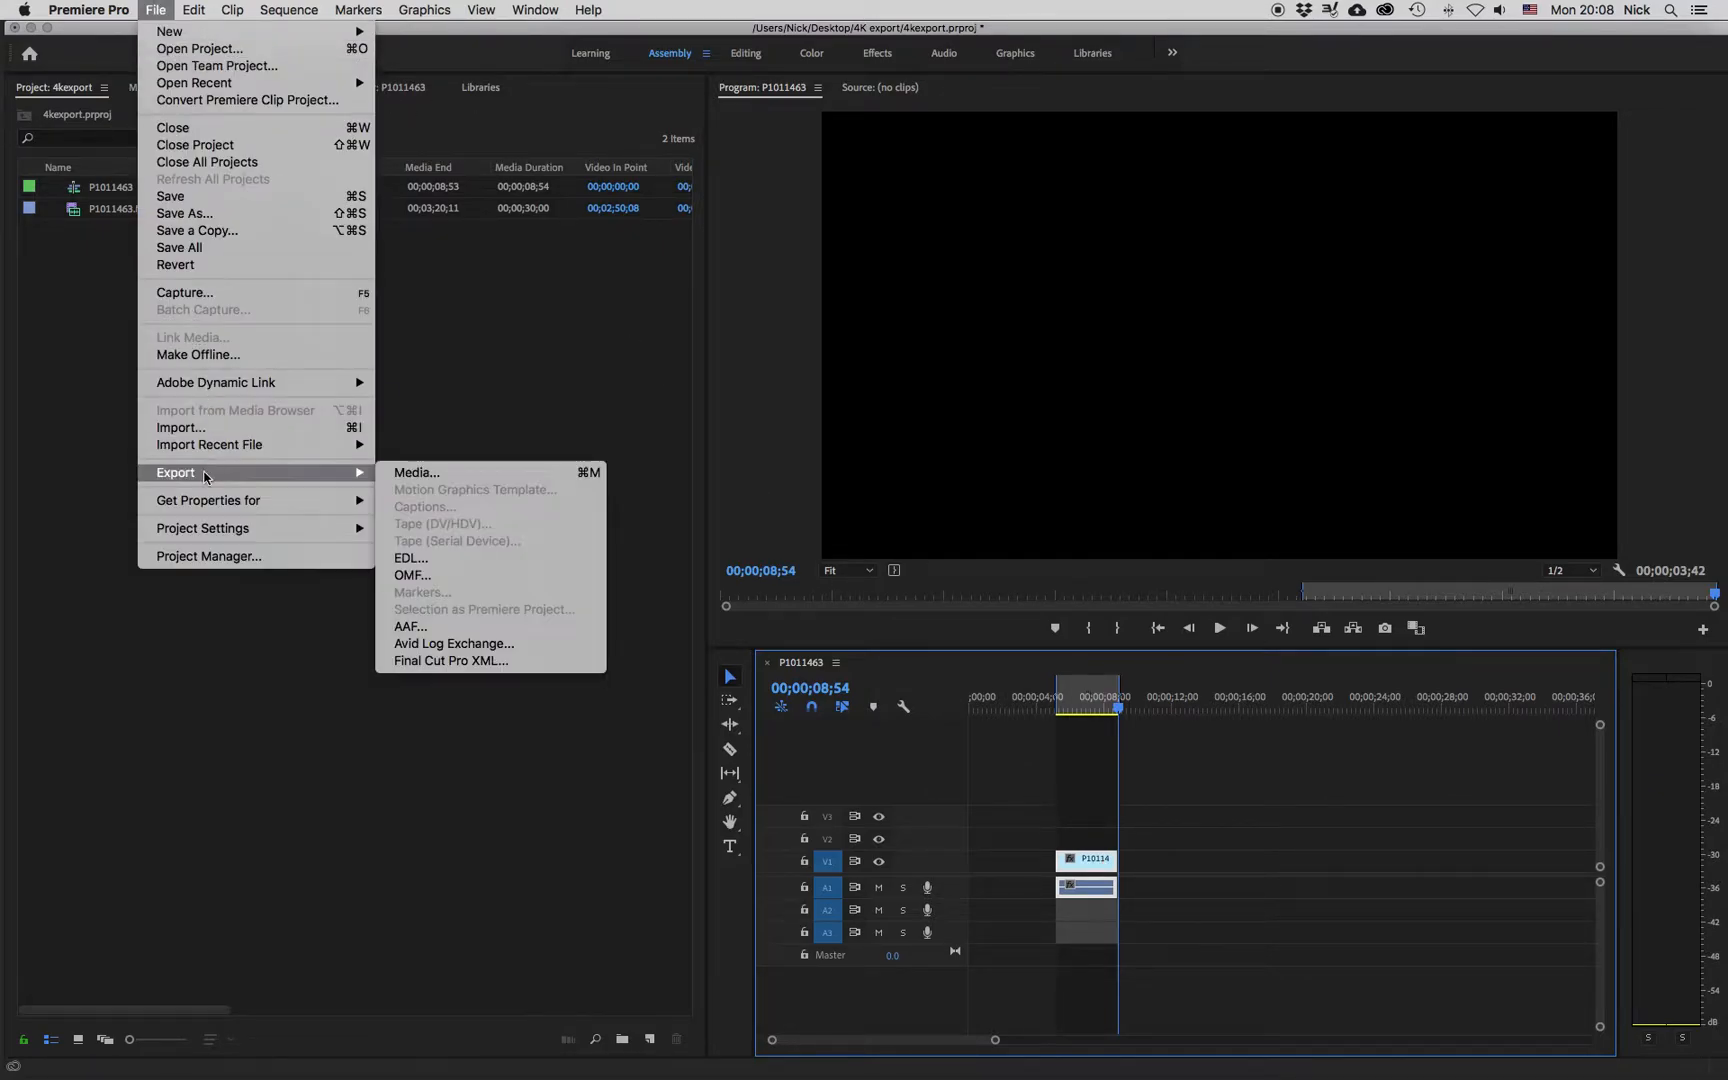
{"action": "left_click", "coordinate": [414, 474]}
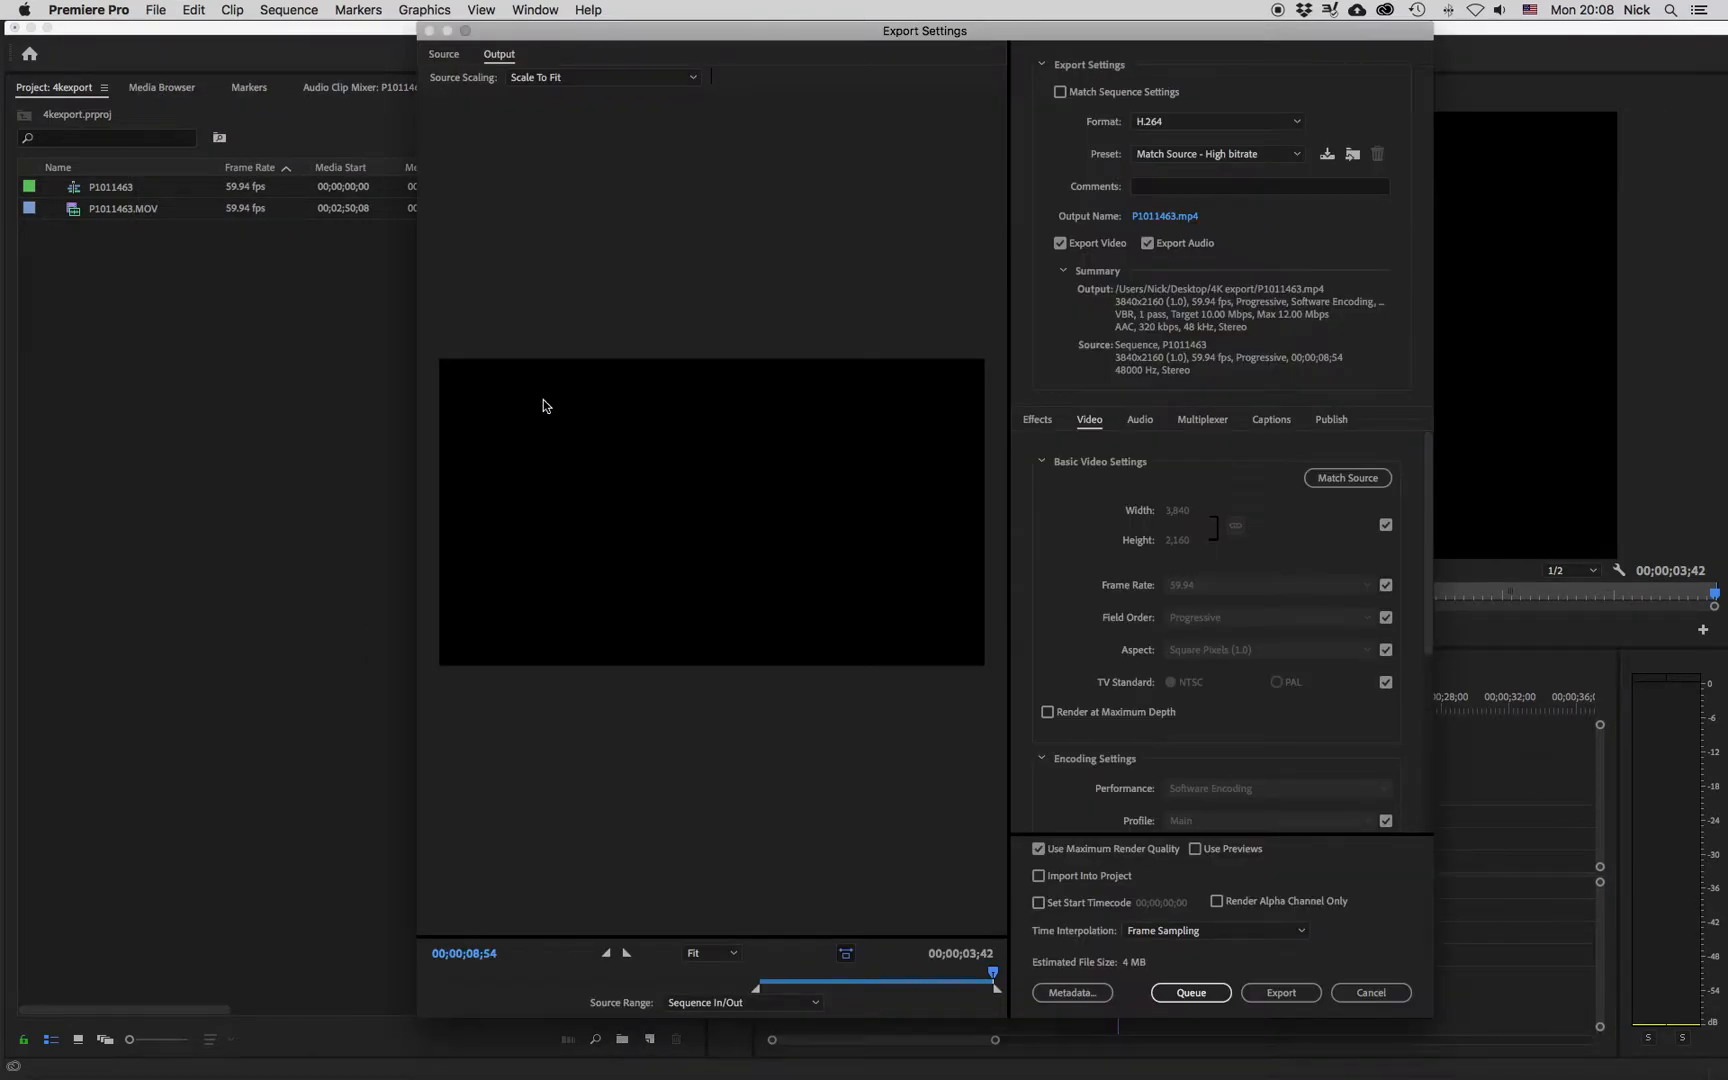
{"action": "mouse_move", "coordinate": [915, 30]}
{"action": "left_mouse_down"}
{"action": "mouse_move", "coordinate": [943, 21]}
{"action": "mouse_move", "coordinate": [889, 24]}
{"action": "left_mouse_up"}
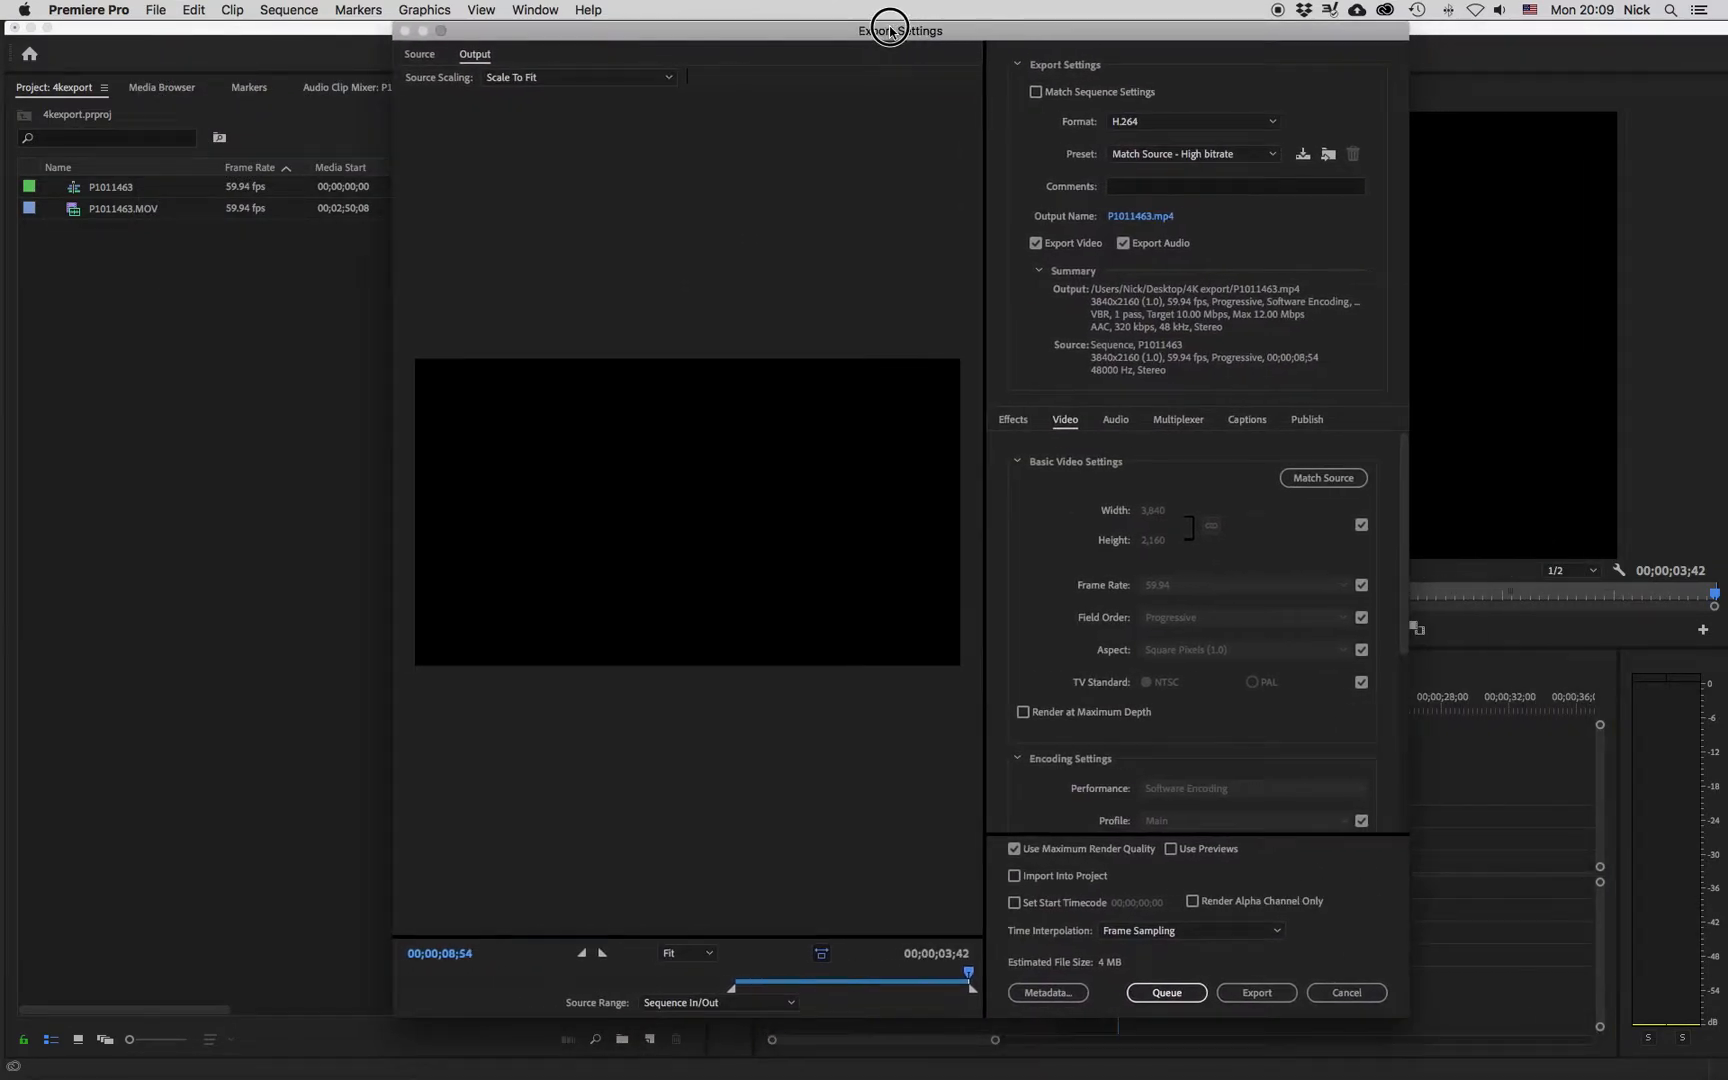
{"action": "left_click", "coordinate": [1215, 122]}
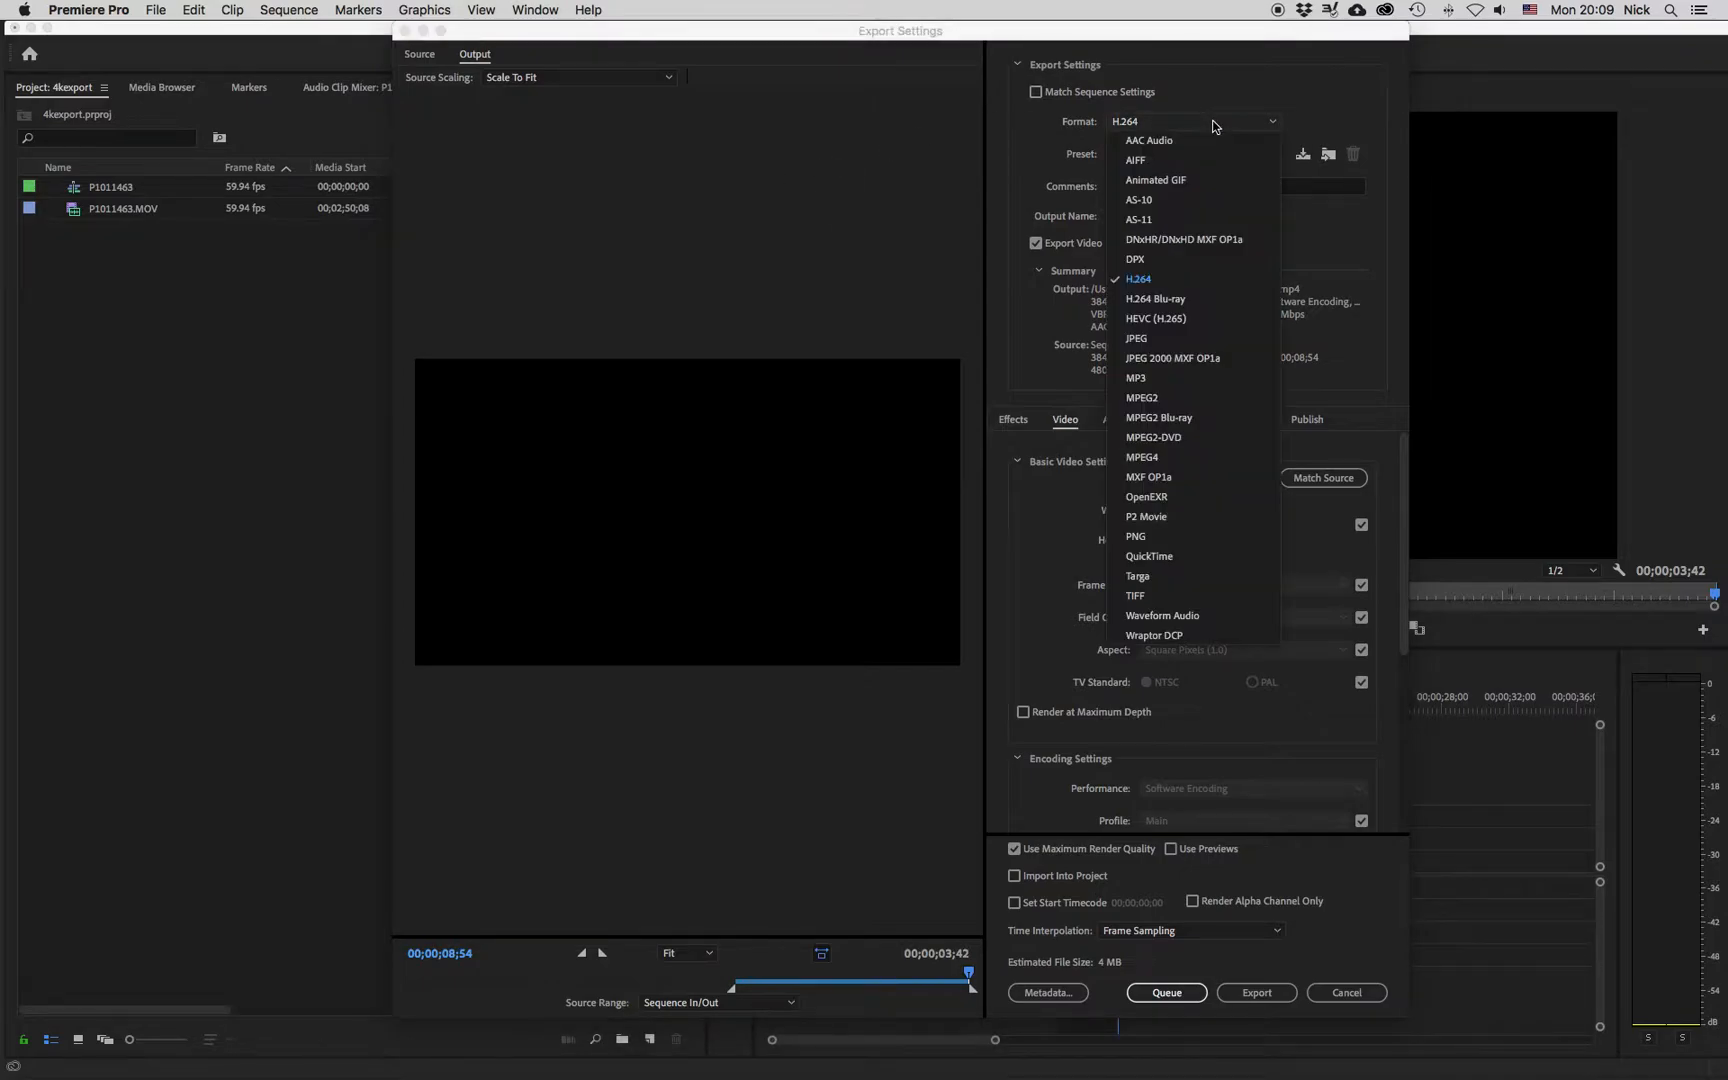
{"action": "left_click", "coordinate": [1162, 282]}
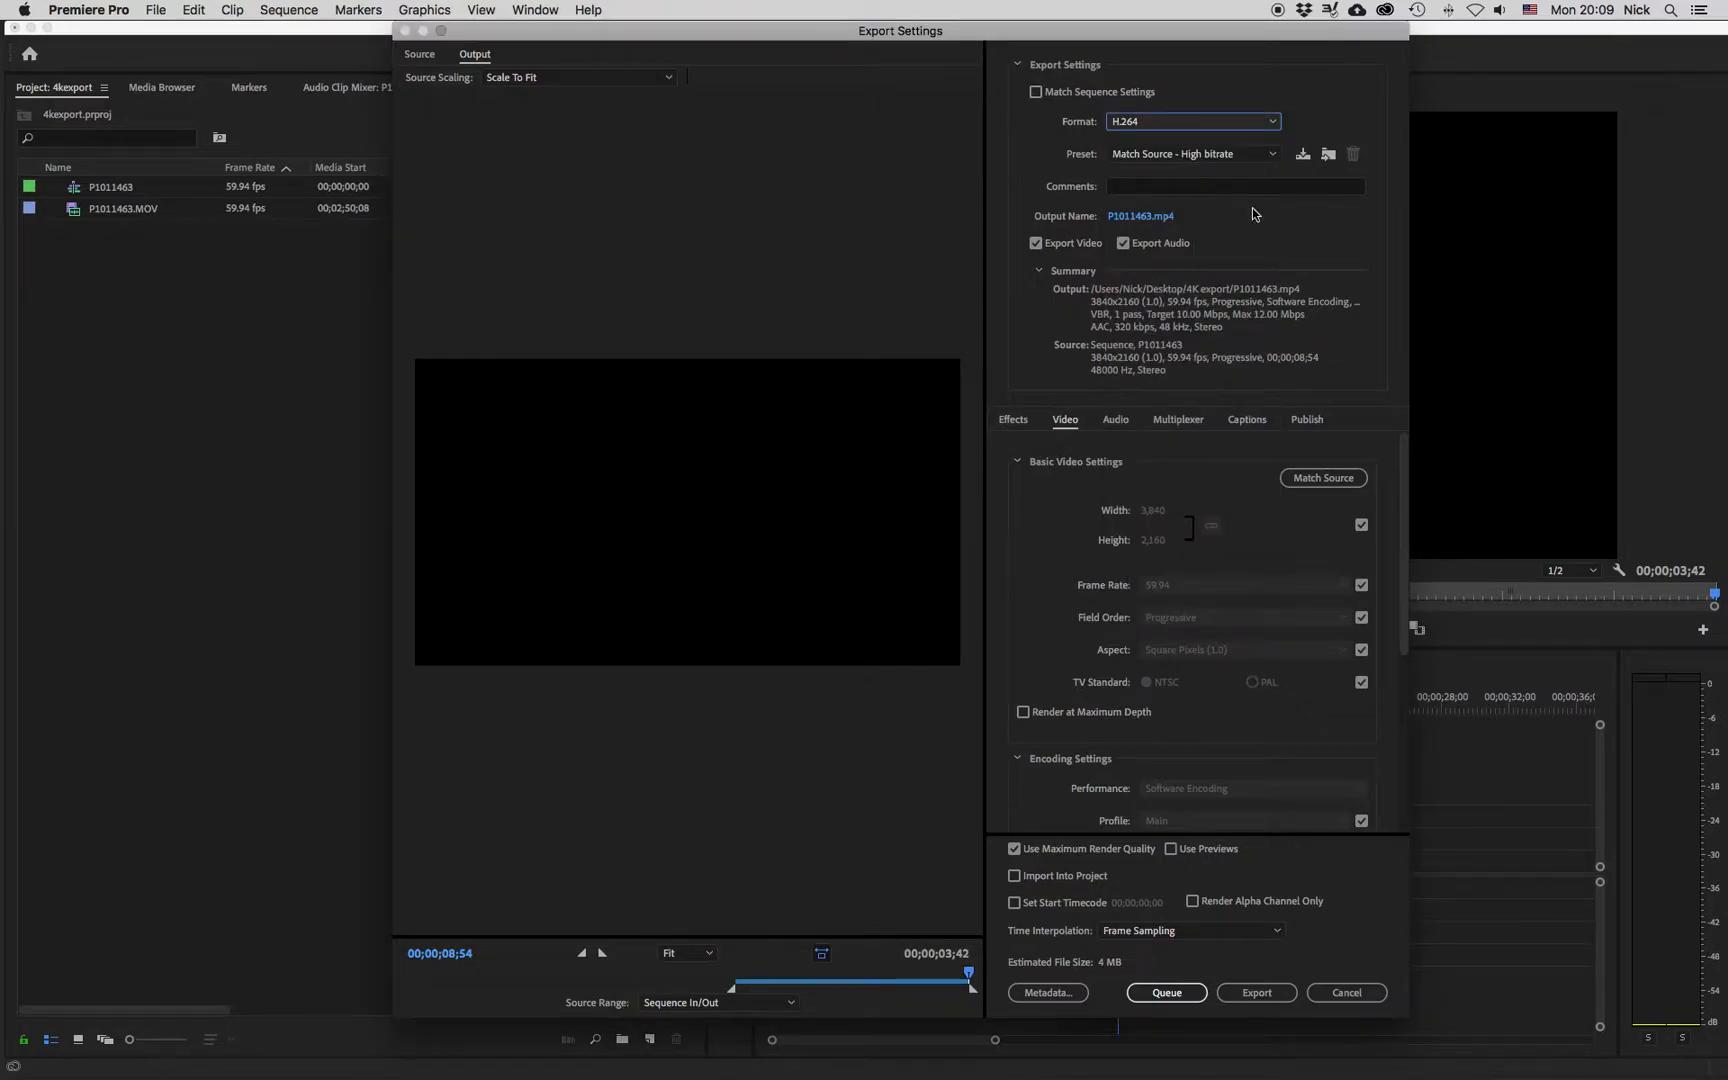
- Name the output file "4k to youtube" and save it as an mp4 in the 4K export folder
{"action": "left_click", "coordinate": [1140, 216]}
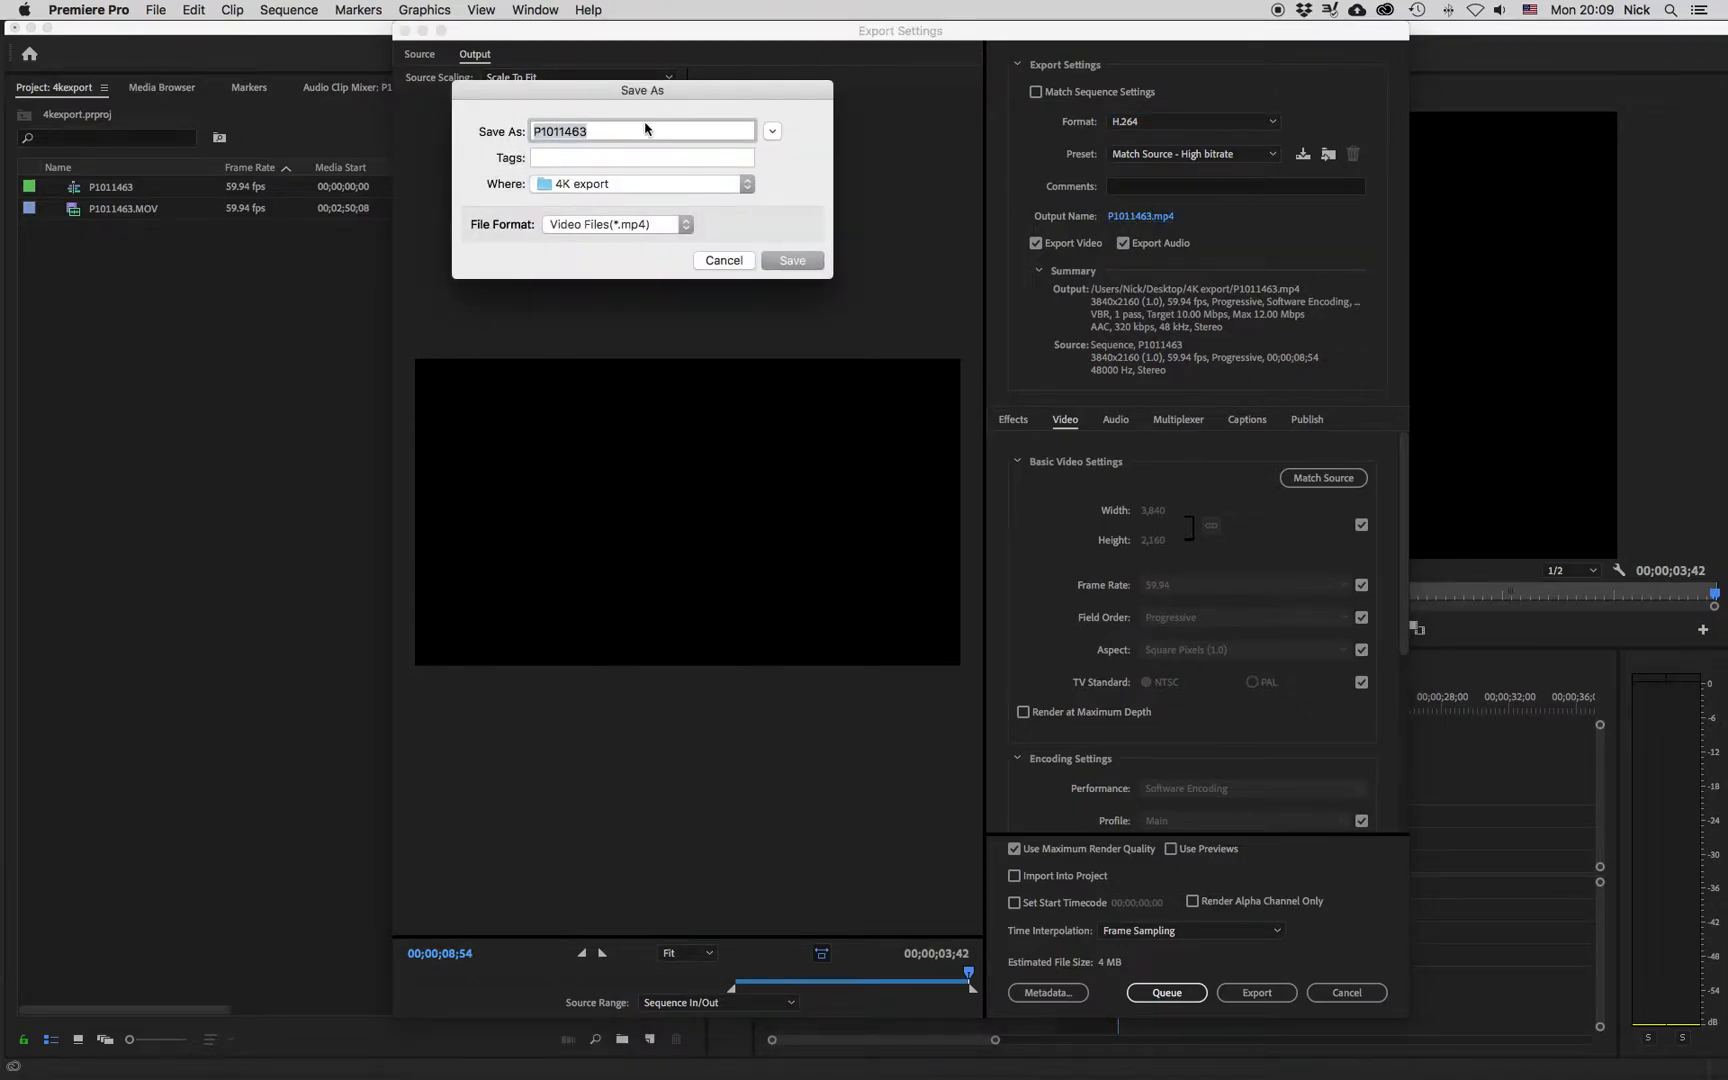
{"action": "type", "text": "4k to youtube"}
{"action": "left_click", "coordinate": [799, 263]}
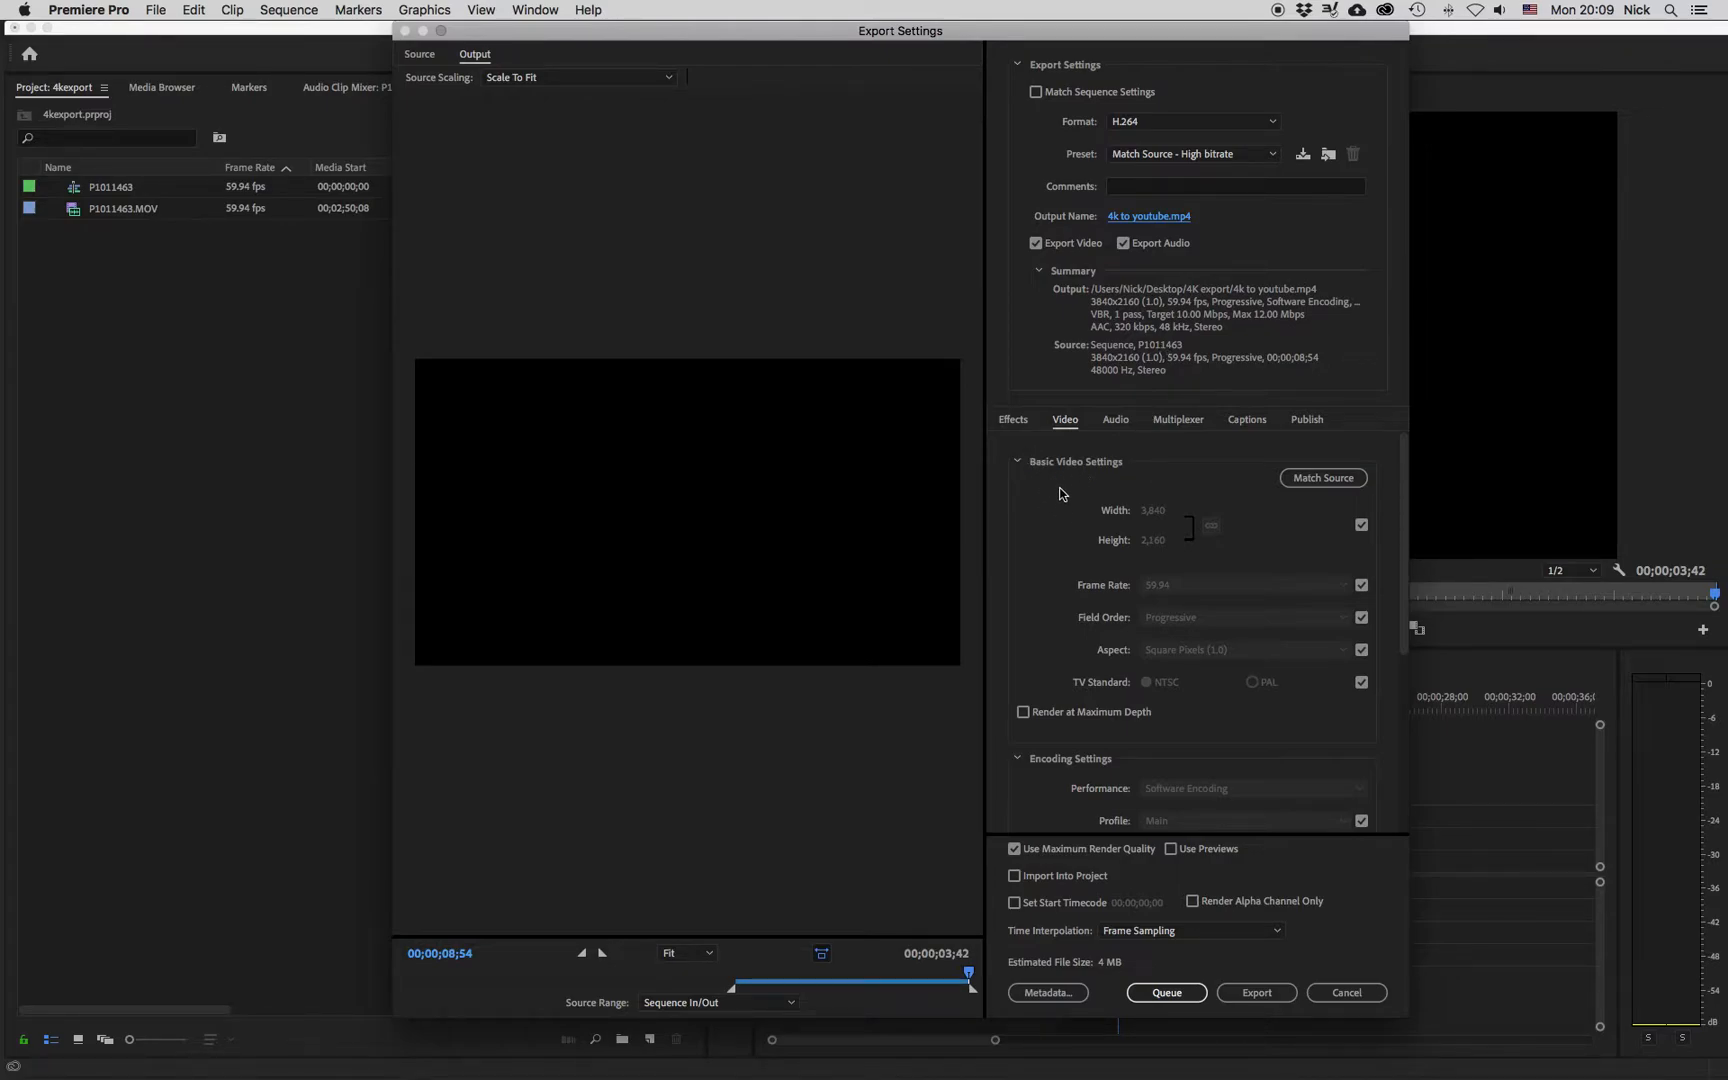
- Set the encoding profile to High with level 5.2, and enable Render at Maximum Depth
{"action": "scroll", "coordinate": [1069, 547], "scroll_direction": "down", "scroll_amount": 2}
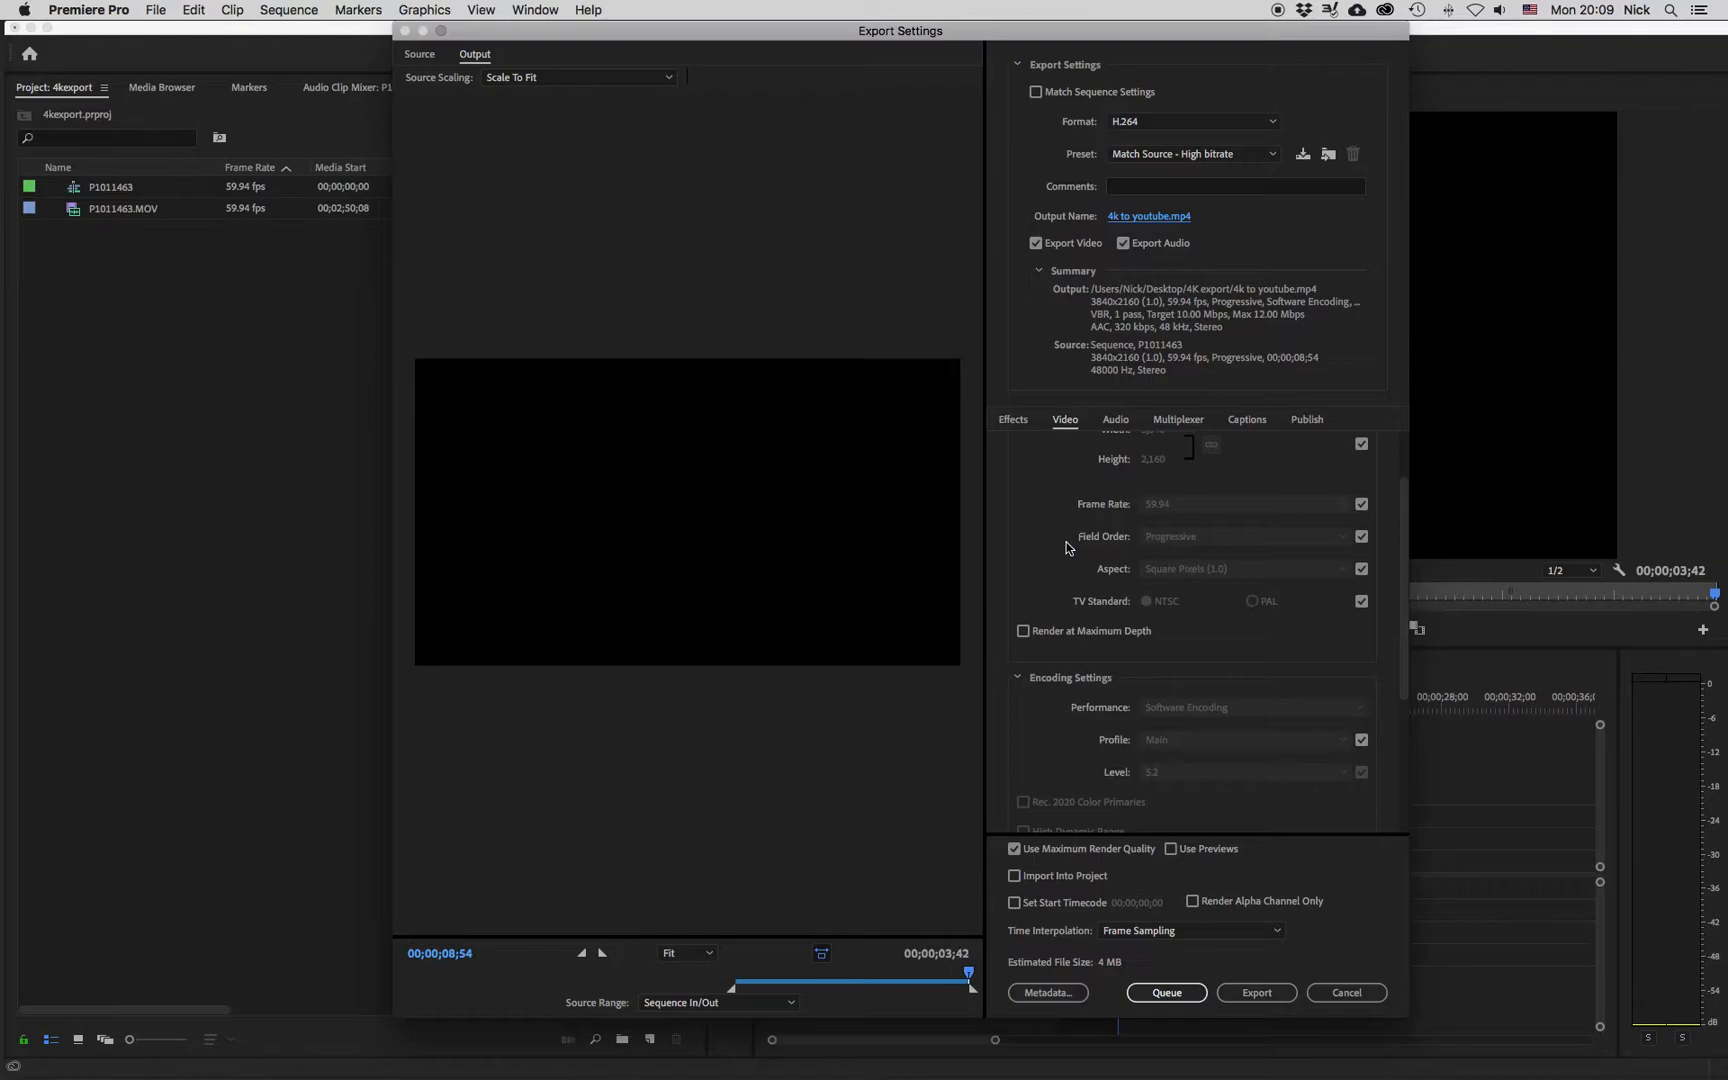
{"action": "scroll", "coordinate": [1071, 580], "scroll_direction": "down", "scroll_amount": 1}
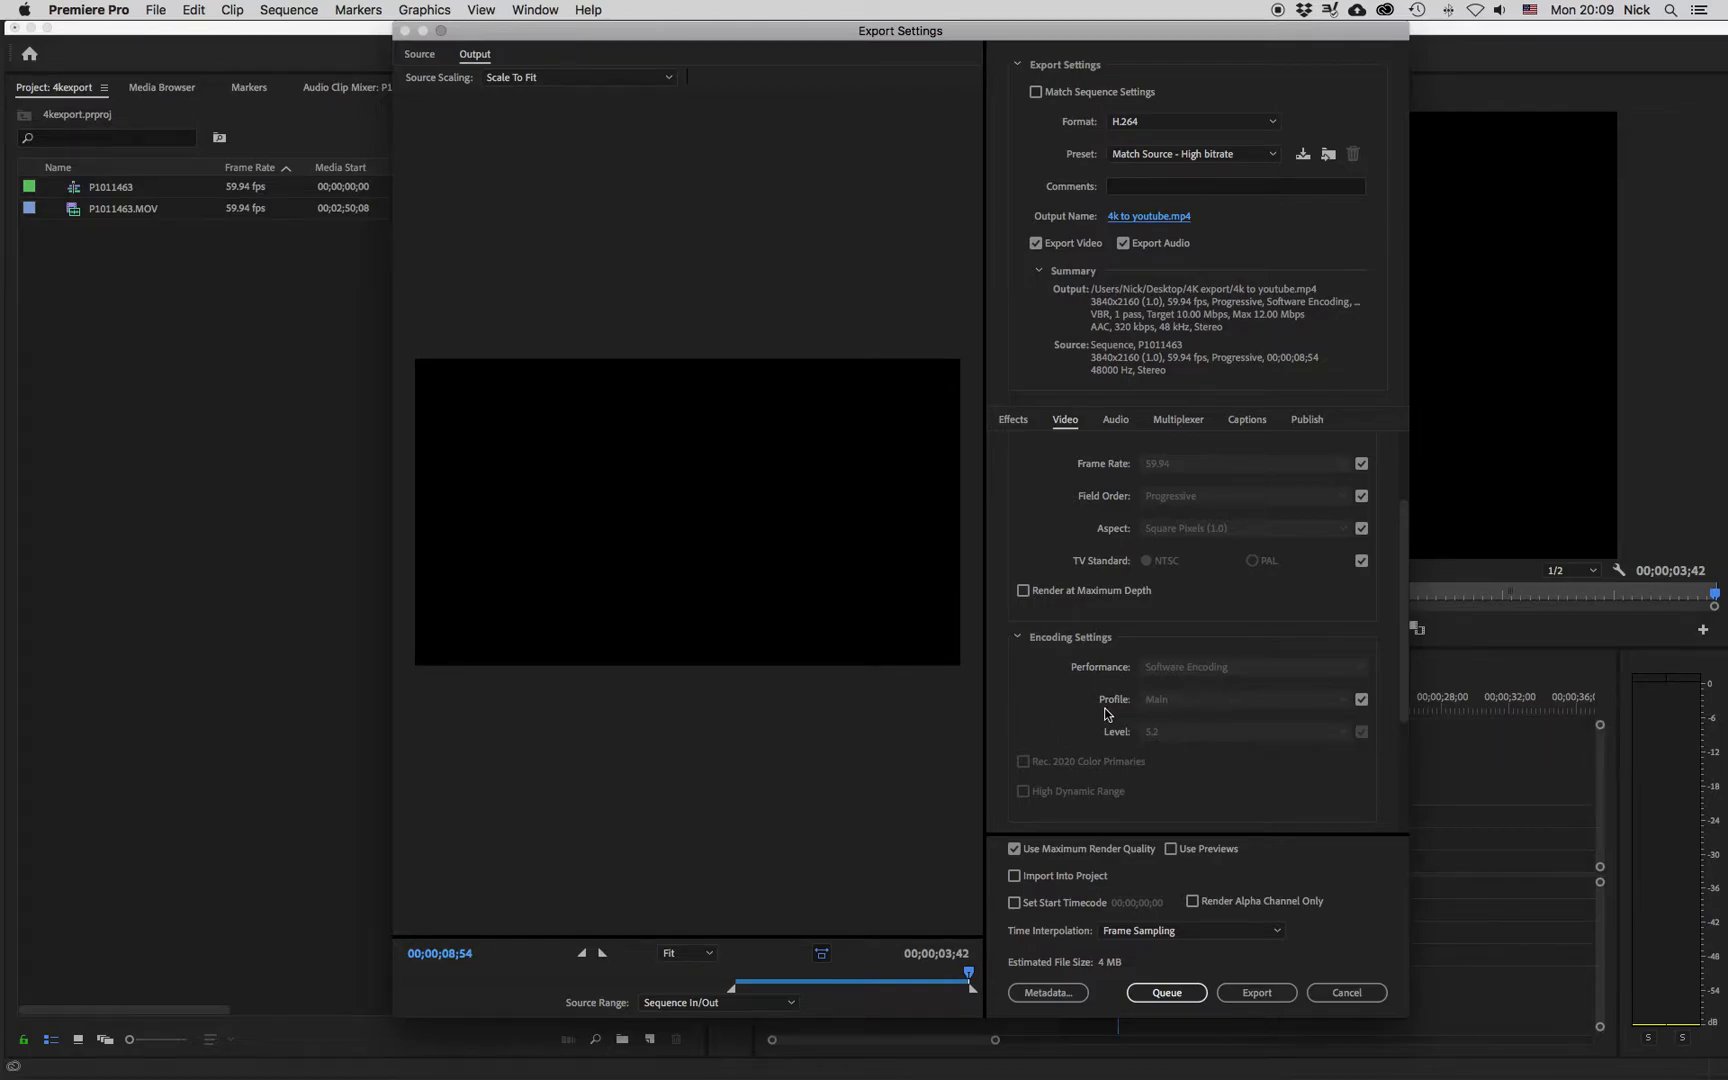
{"action": "left_click", "coordinate": [1202, 702]}
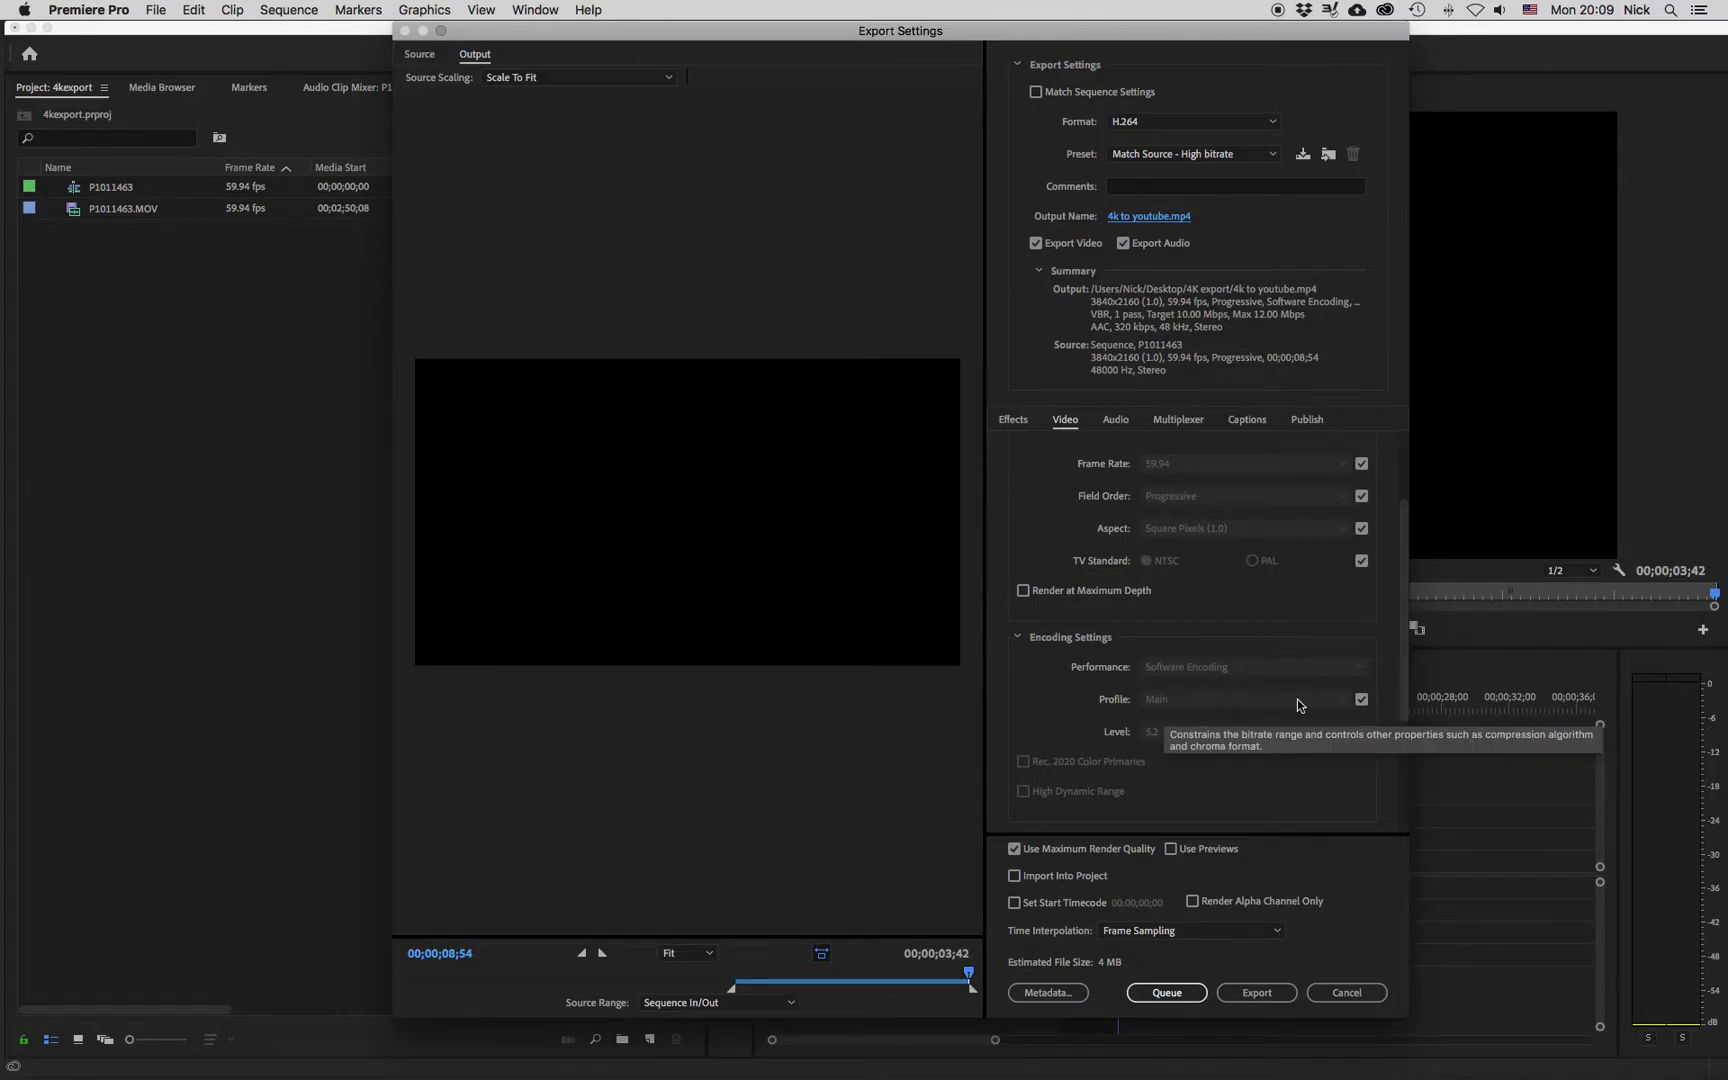
{"action": "left_click", "coordinate": [1362, 700]}
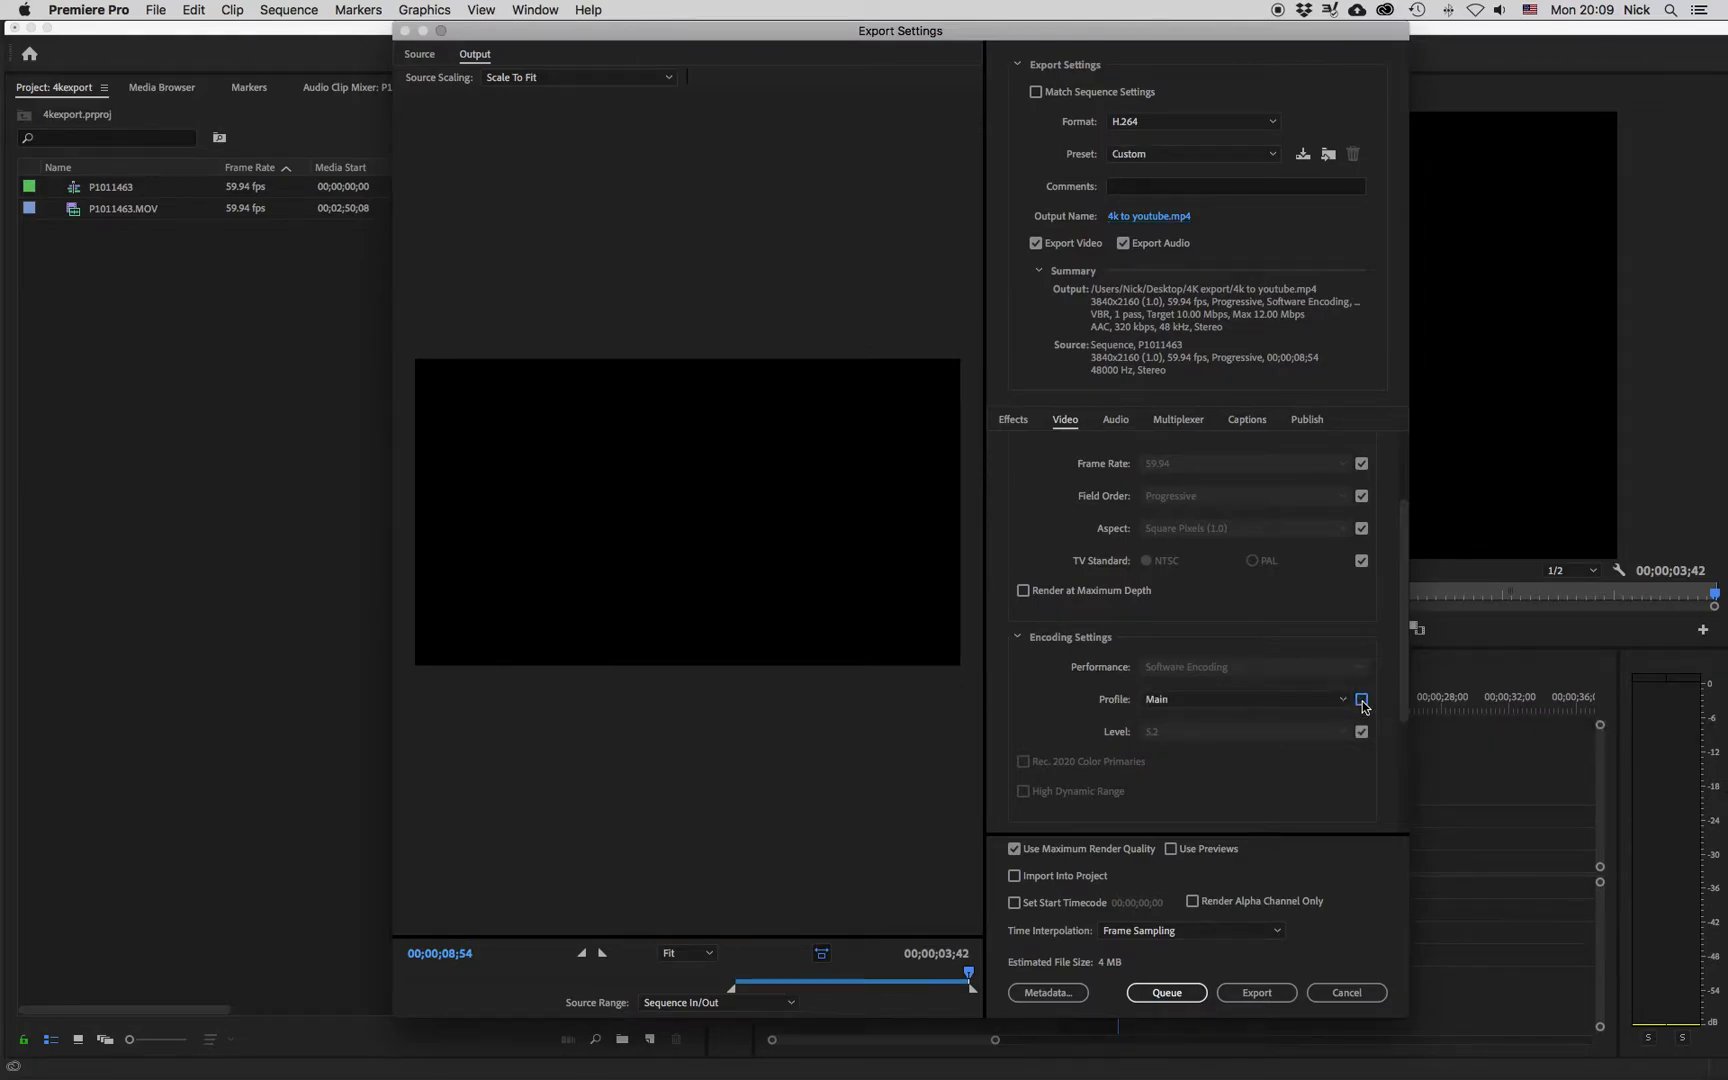
{"action": "left_click", "coordinate": [1304, 699]}
{"action": "left_click", "coordinate": [1260, 758]}
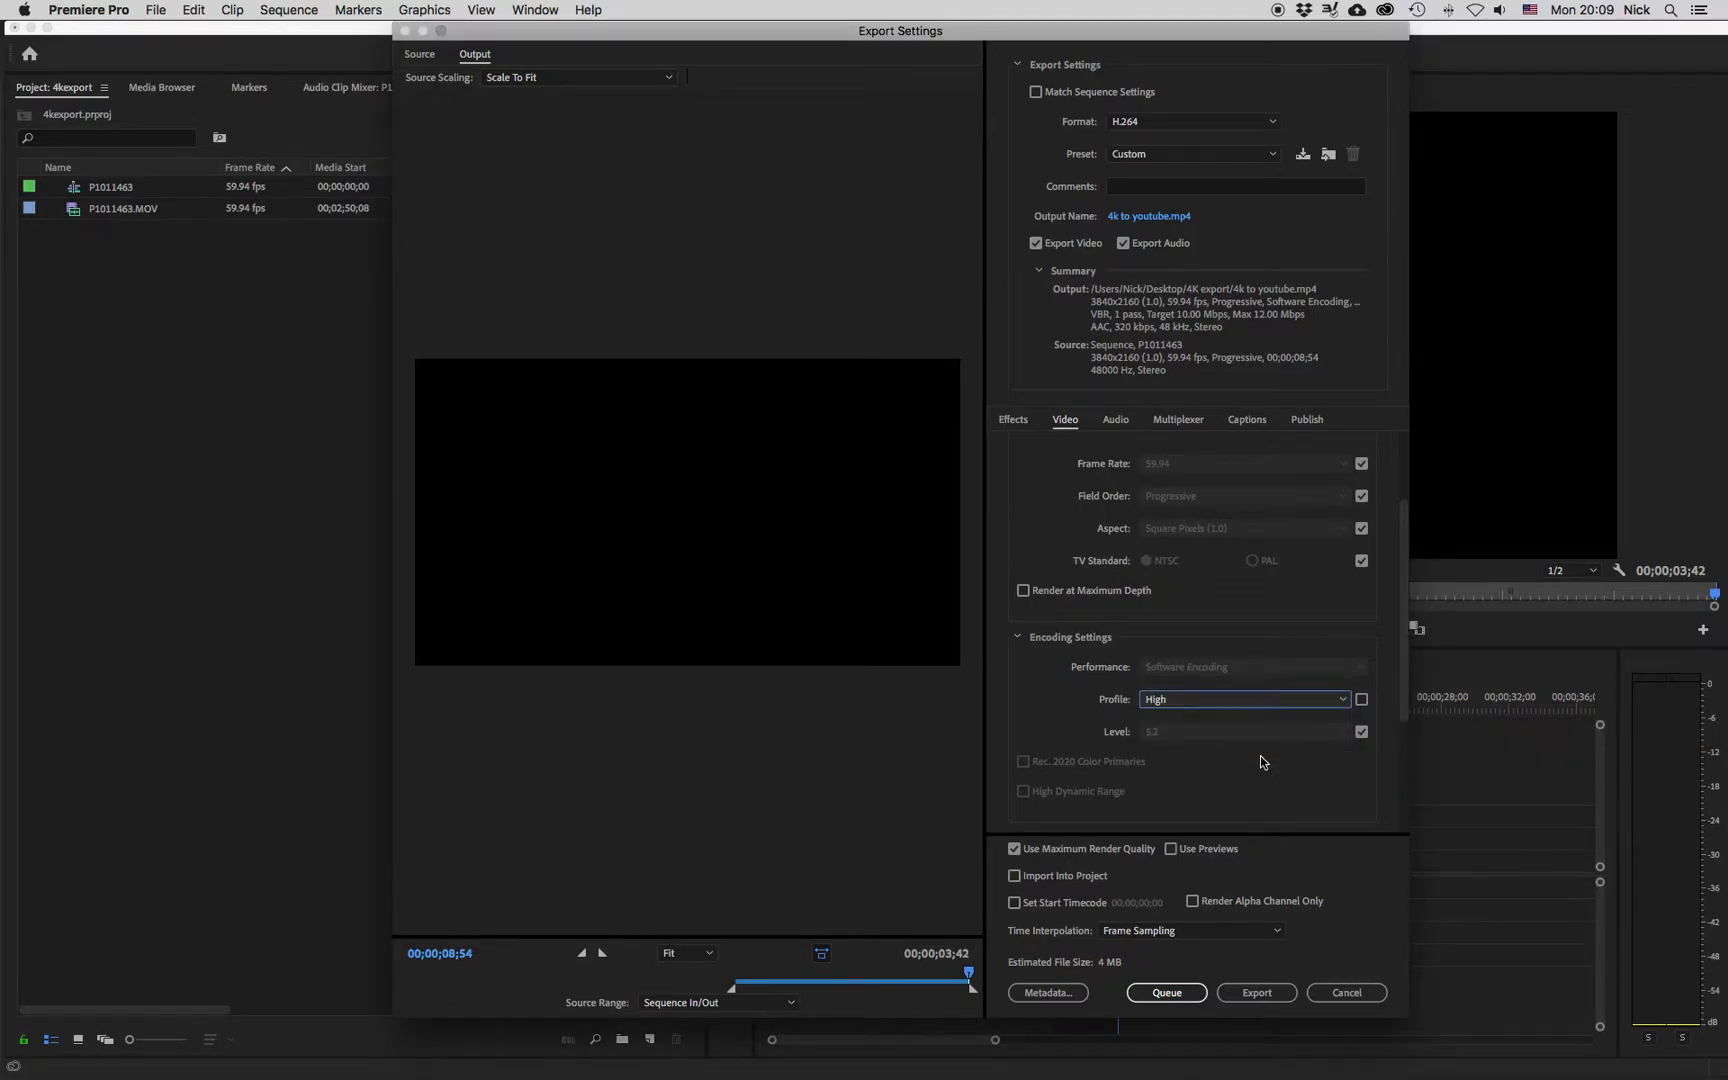
{"action": "left_click", "coordinate": [1361, 731]}
{"action": "left_click", "coordinate": [1320, 735]}
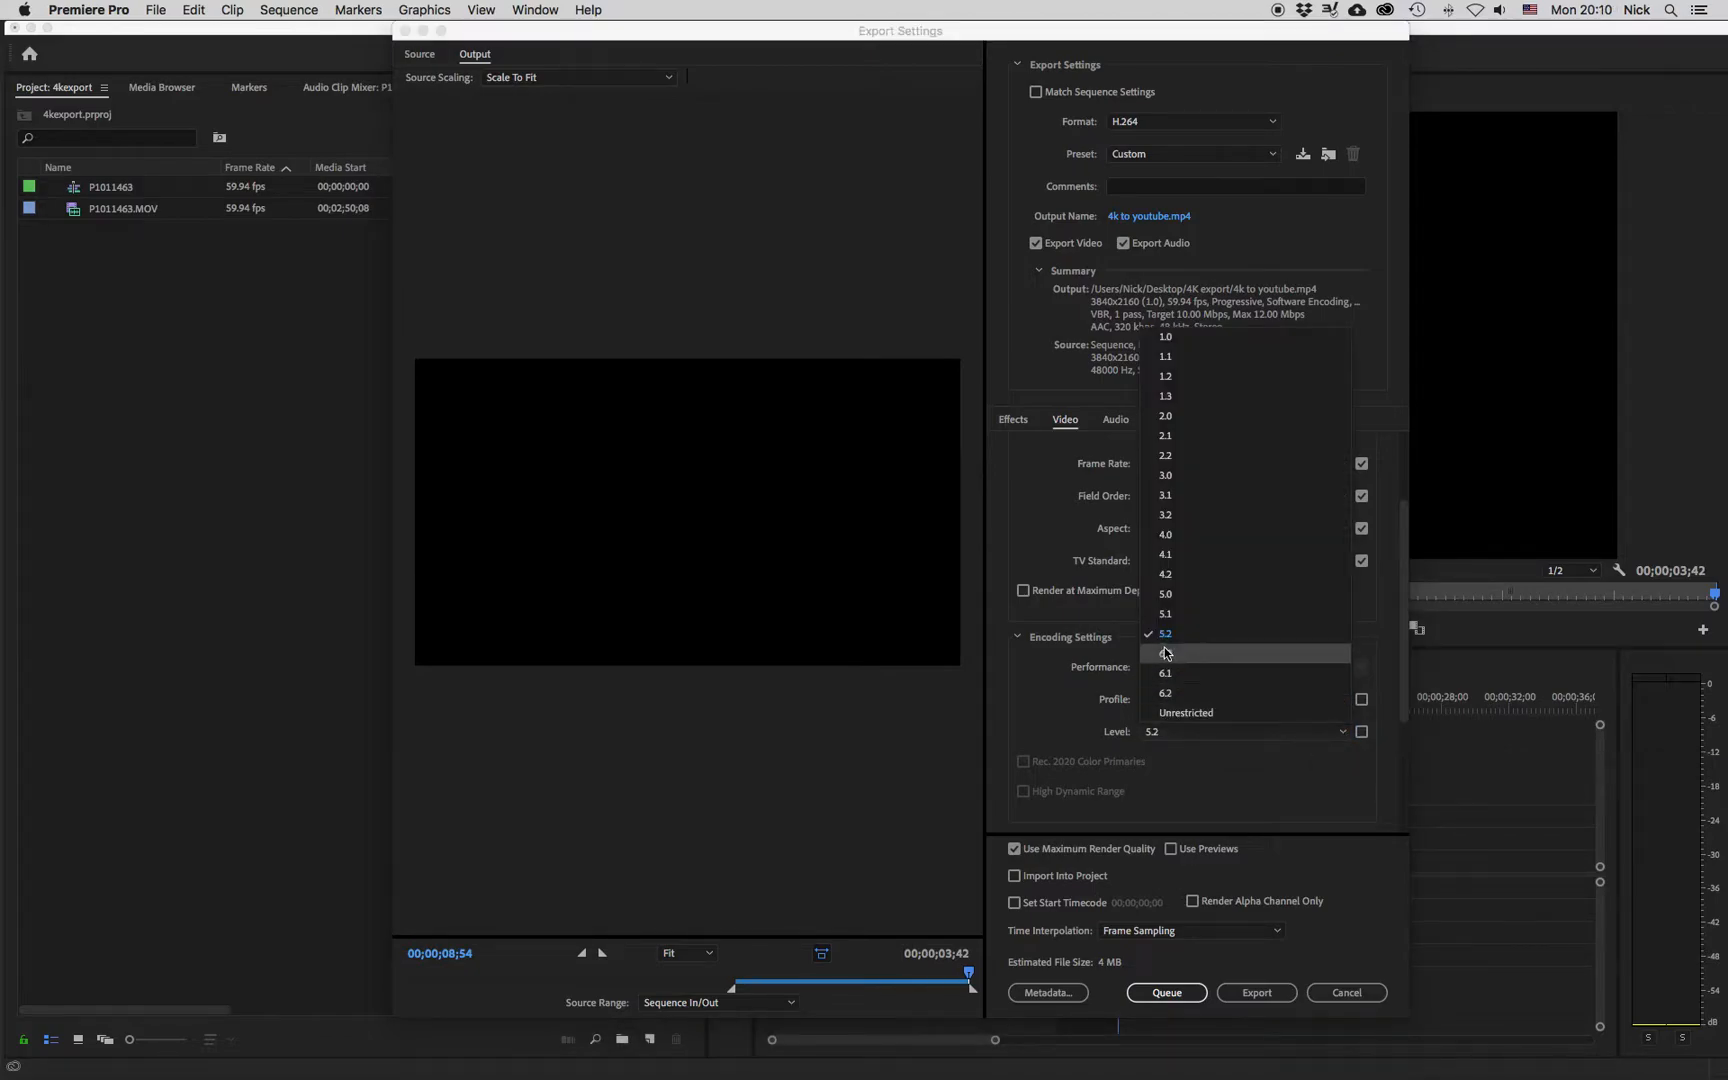
{"action": "left_click", "coordinate": [1264, 722]}
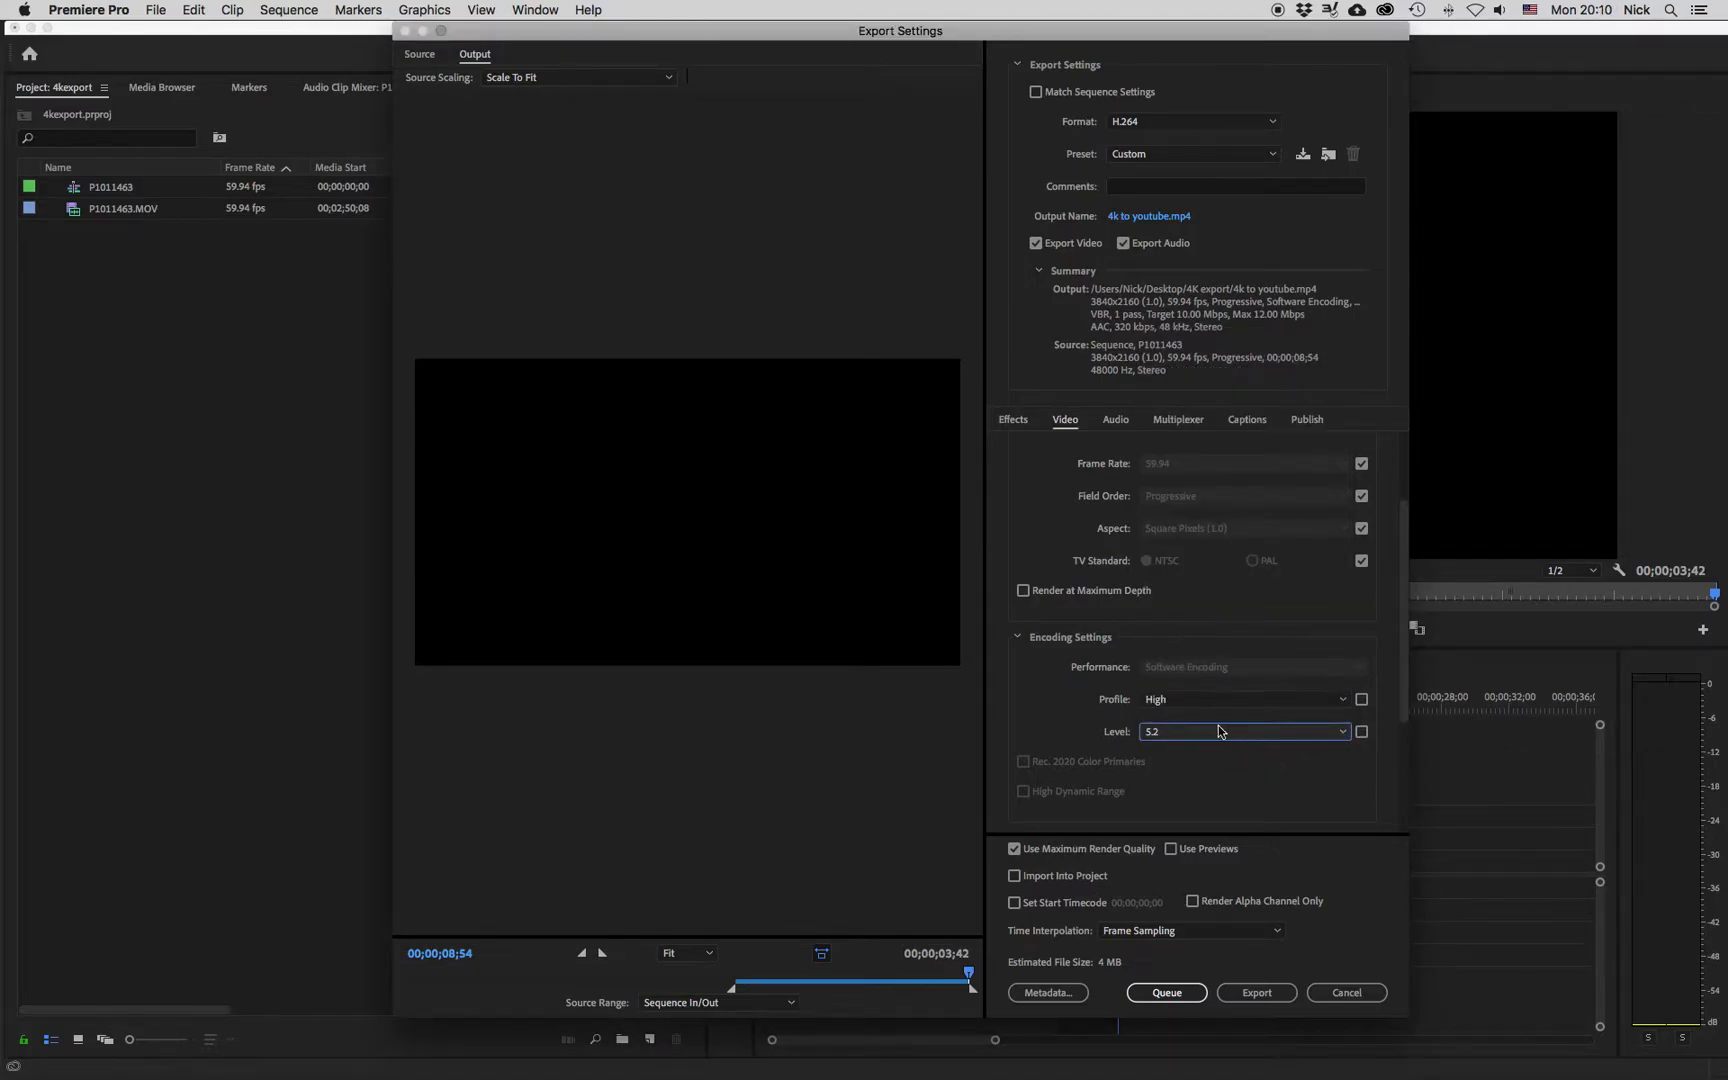
{"action": "left_click", "coordinate": [1023, 591]}
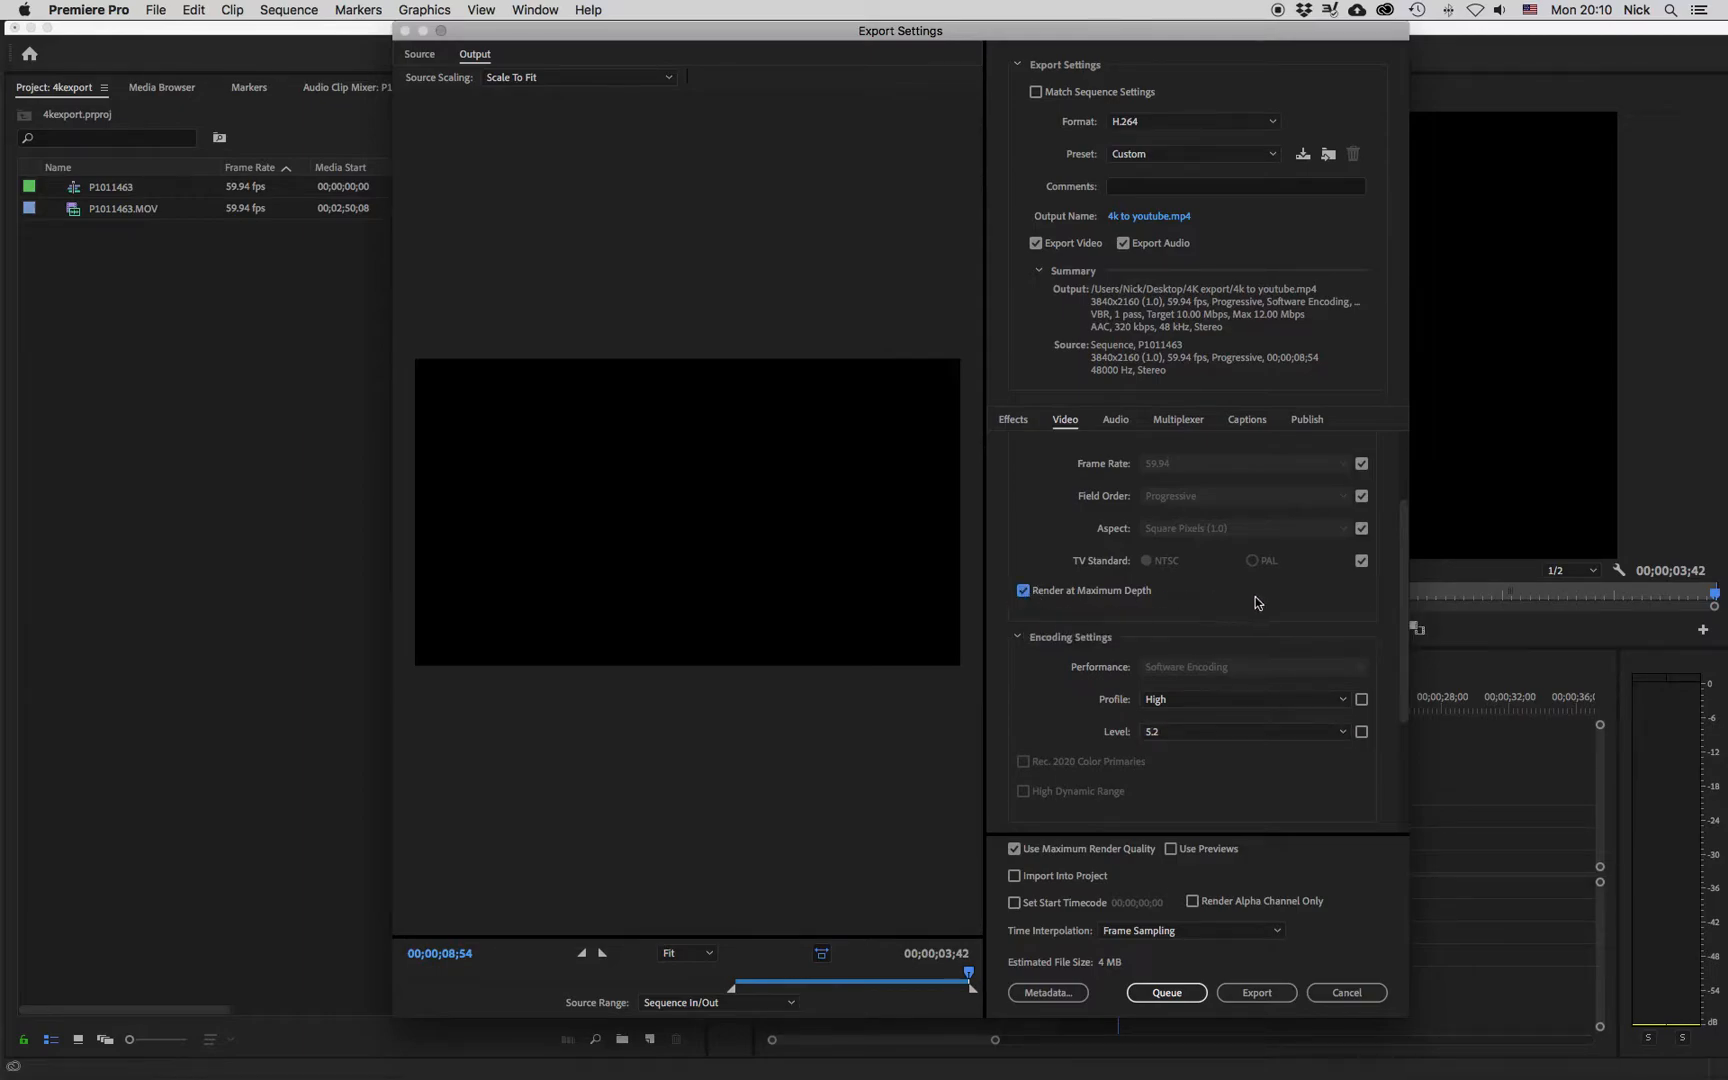
- Set the bitrate encoding to CBR with a target bitrate of 100 Mbps
{"action": "scroll", "coordinate": [1258, 620], "scroll_direction": "up", "scroll_amount": 3}
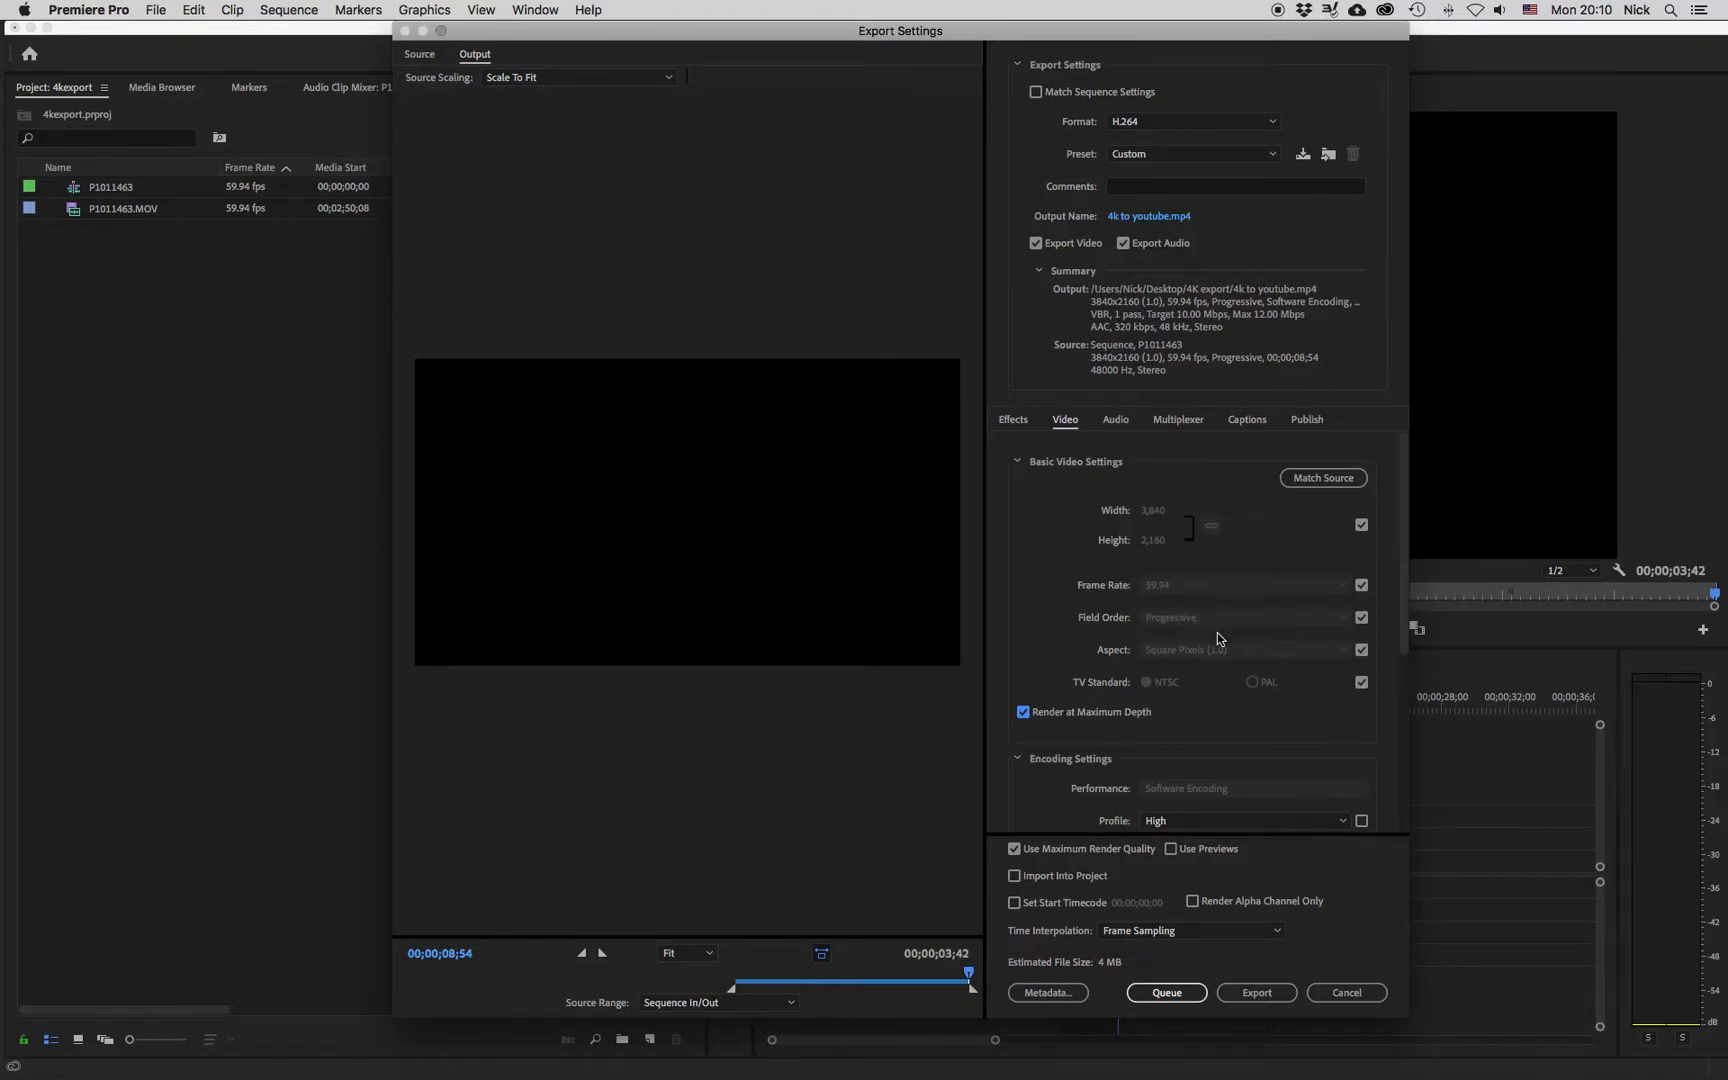
{"action": "scroll", "coordinate": [1218, 638], "scroll_direction": "down", "scroll_amount": 3}
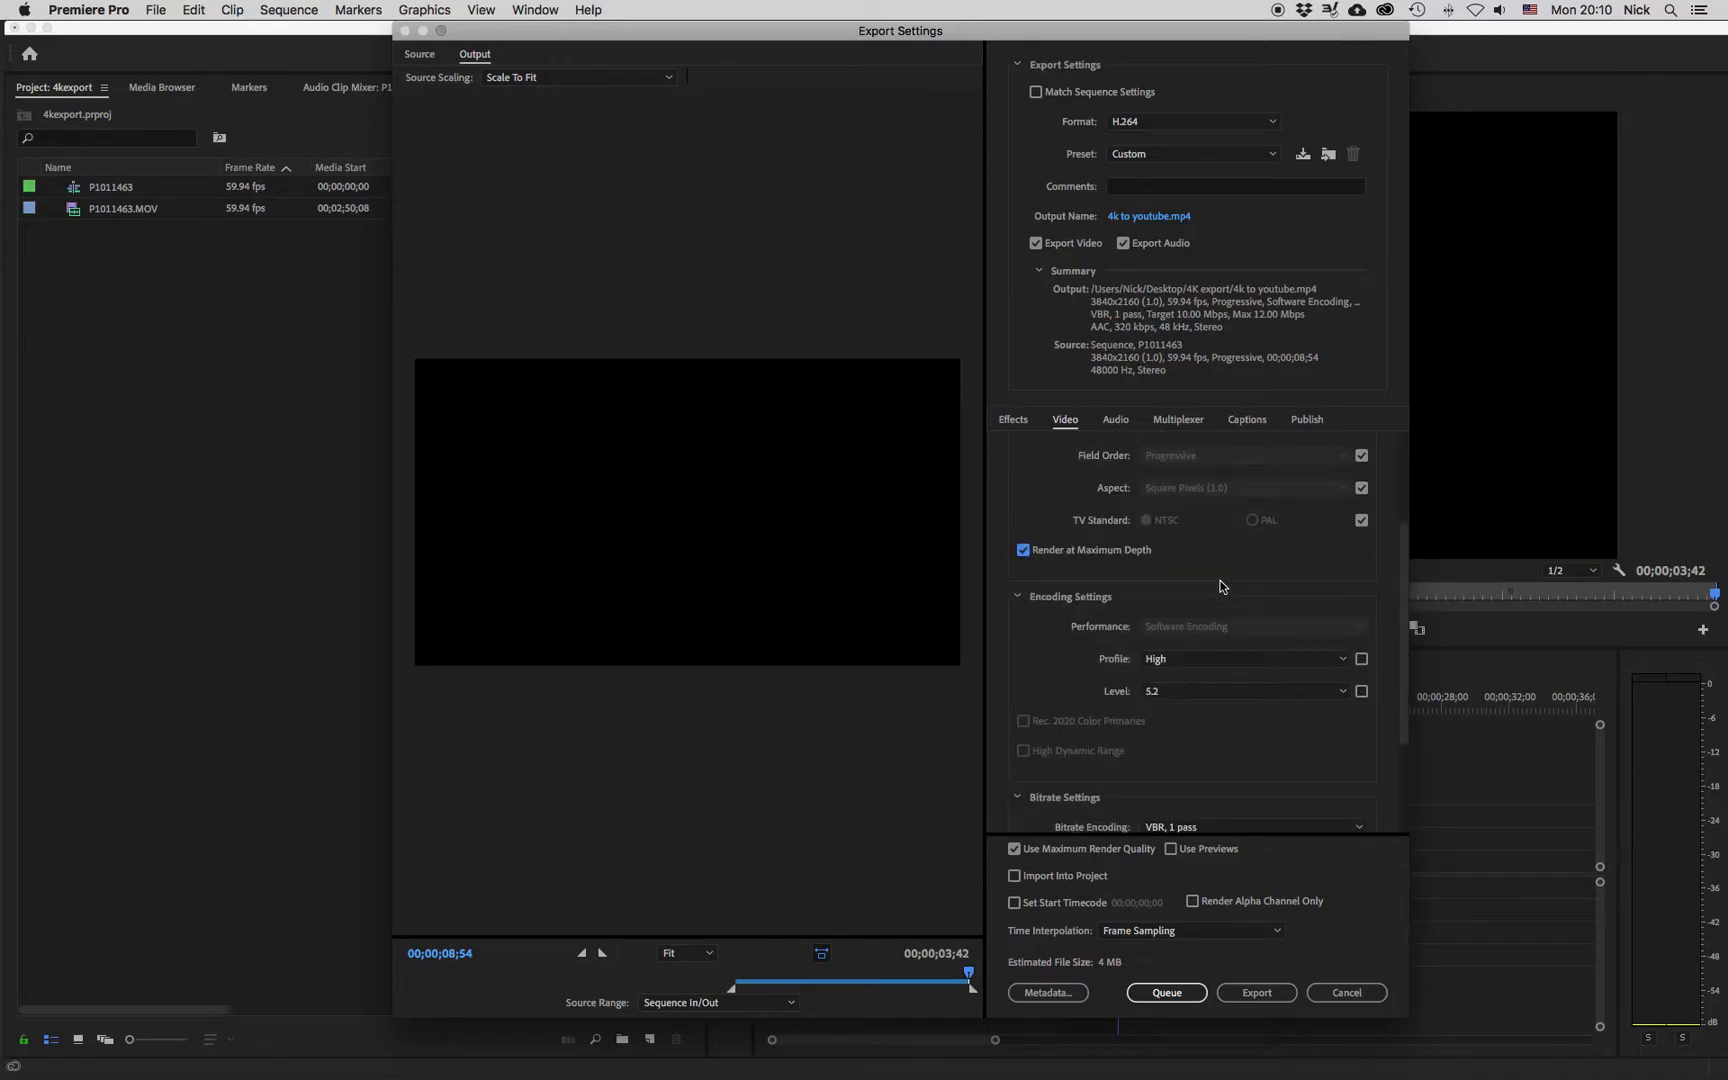
{"action": "scroll", "coordinate": [1220, 586], "scroll_direction": "down", "scroll_amount": 3}
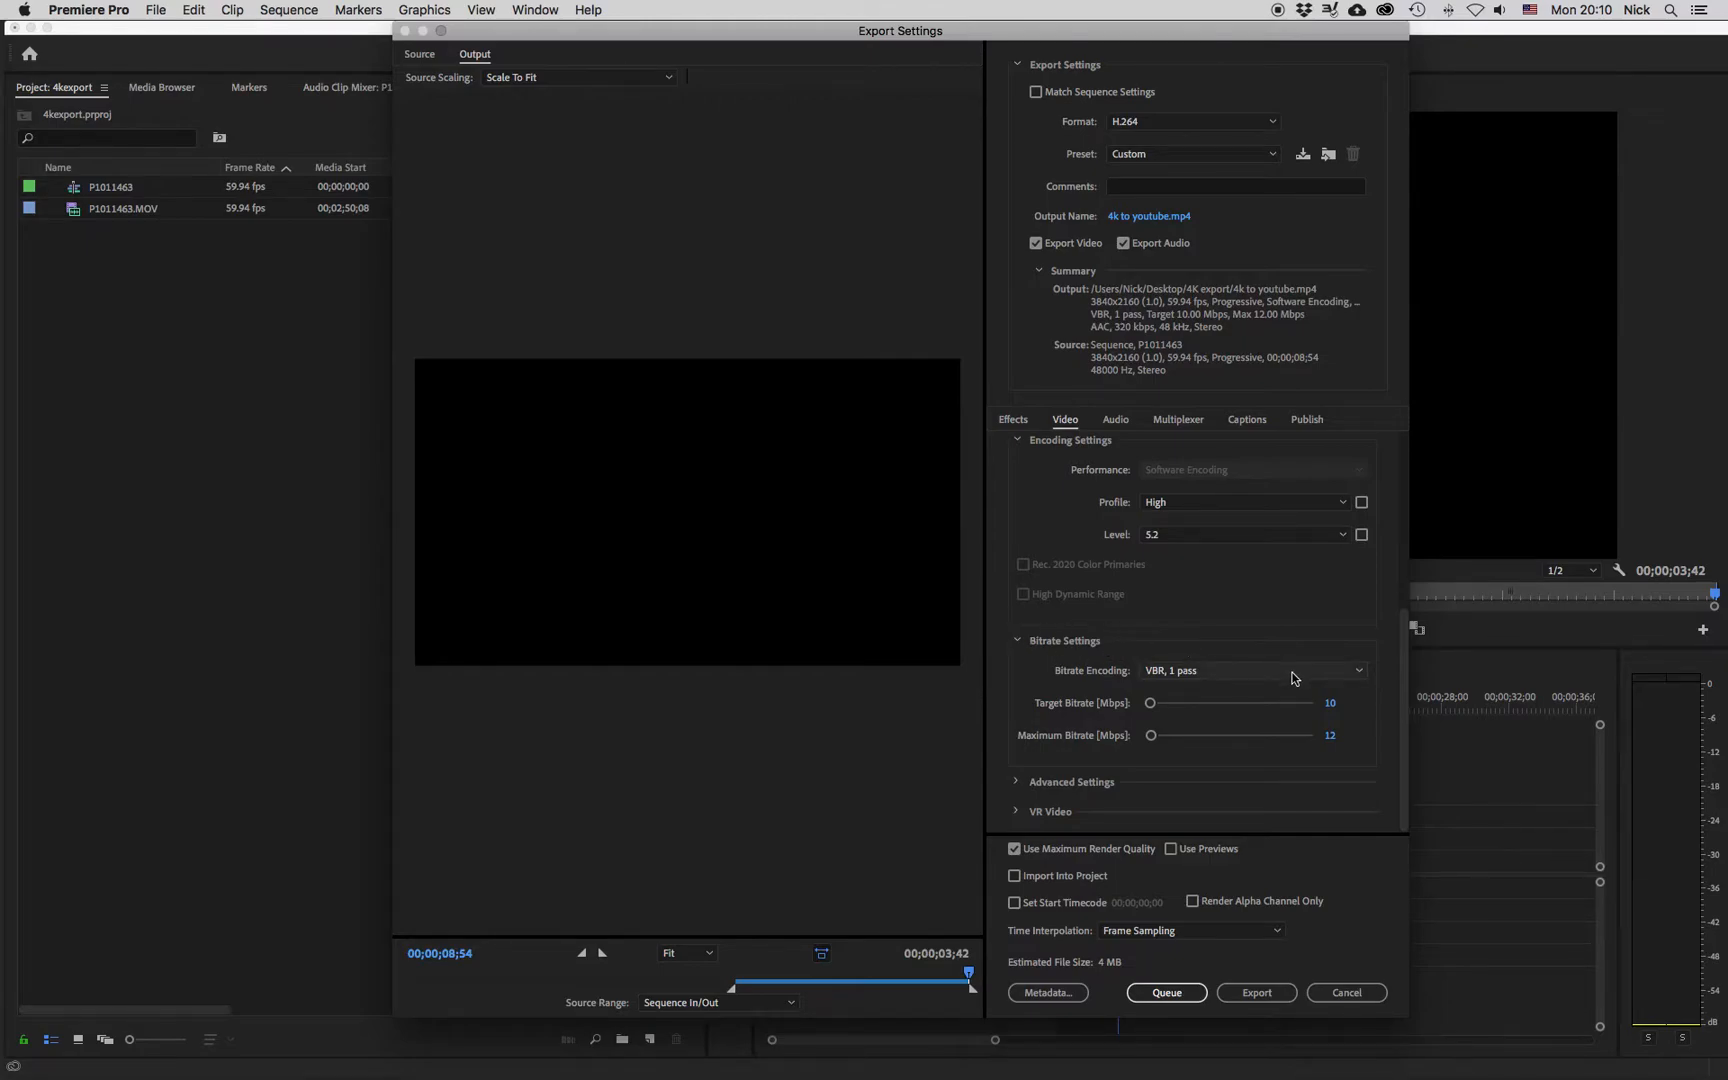
{"action": "left_click", "coordinate": [1336, 679]}
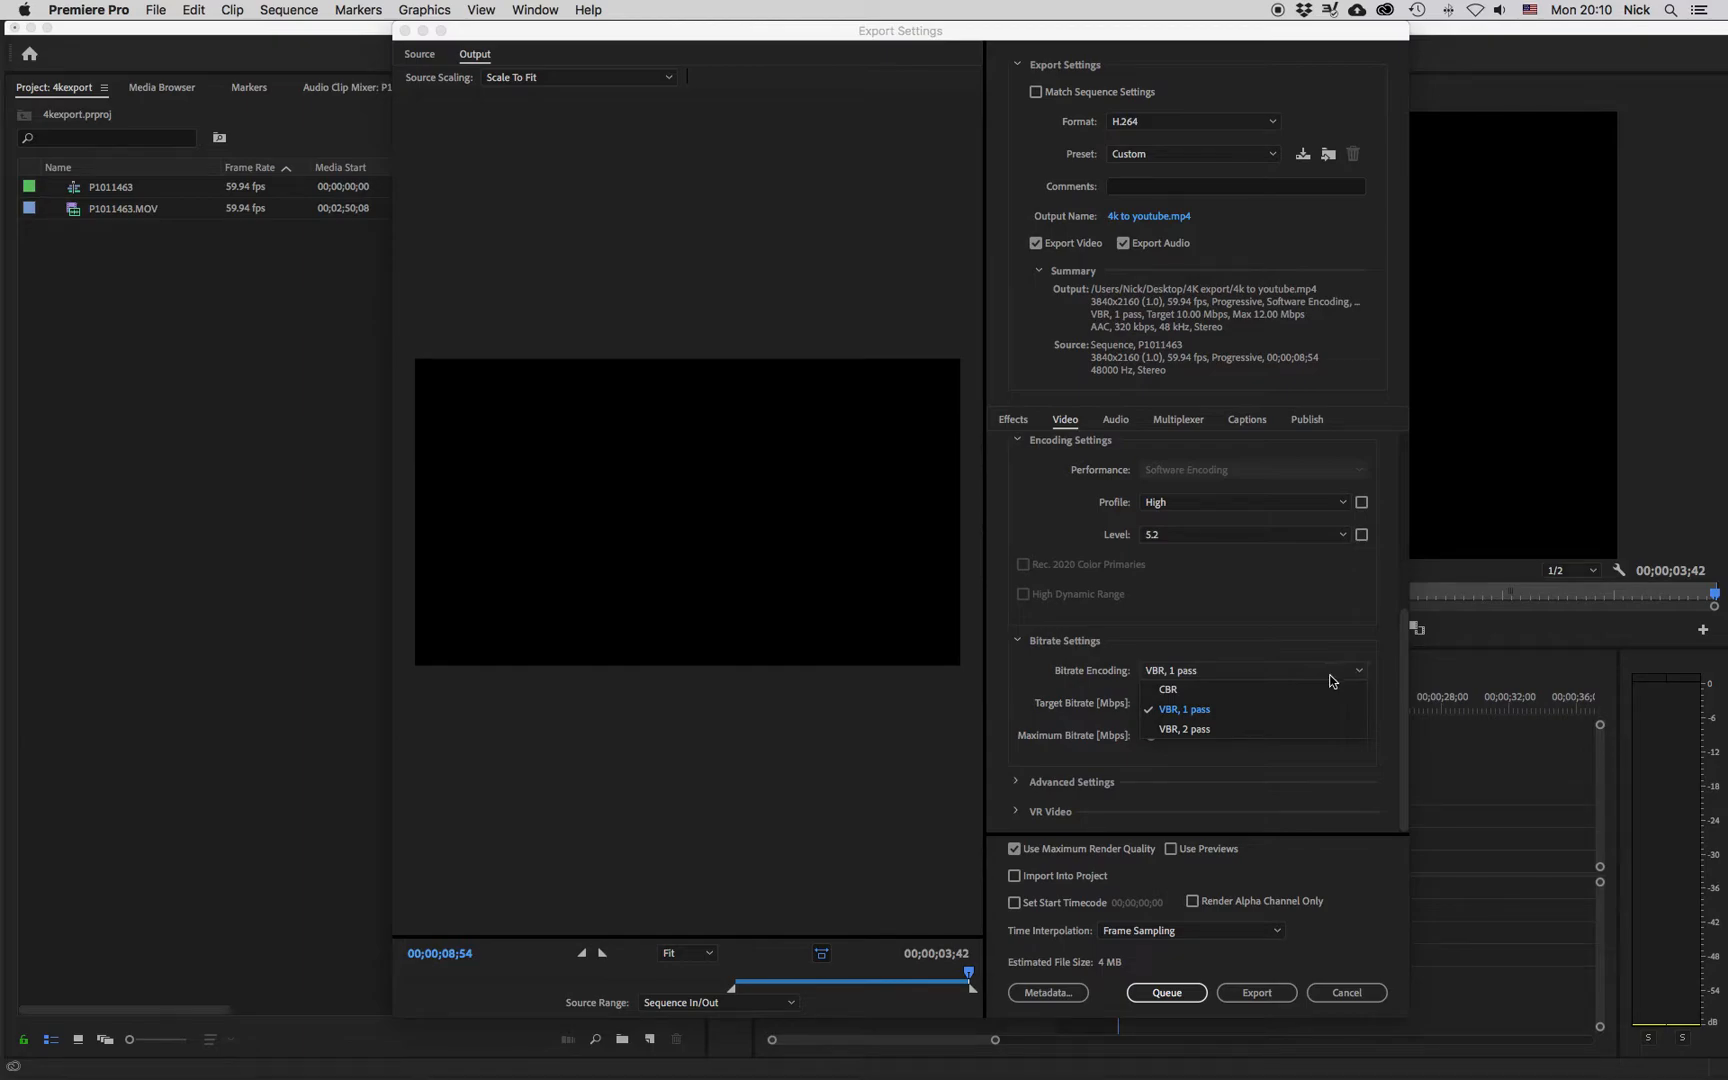
{"action": "left_click", "coordinate": [1173, 690]}
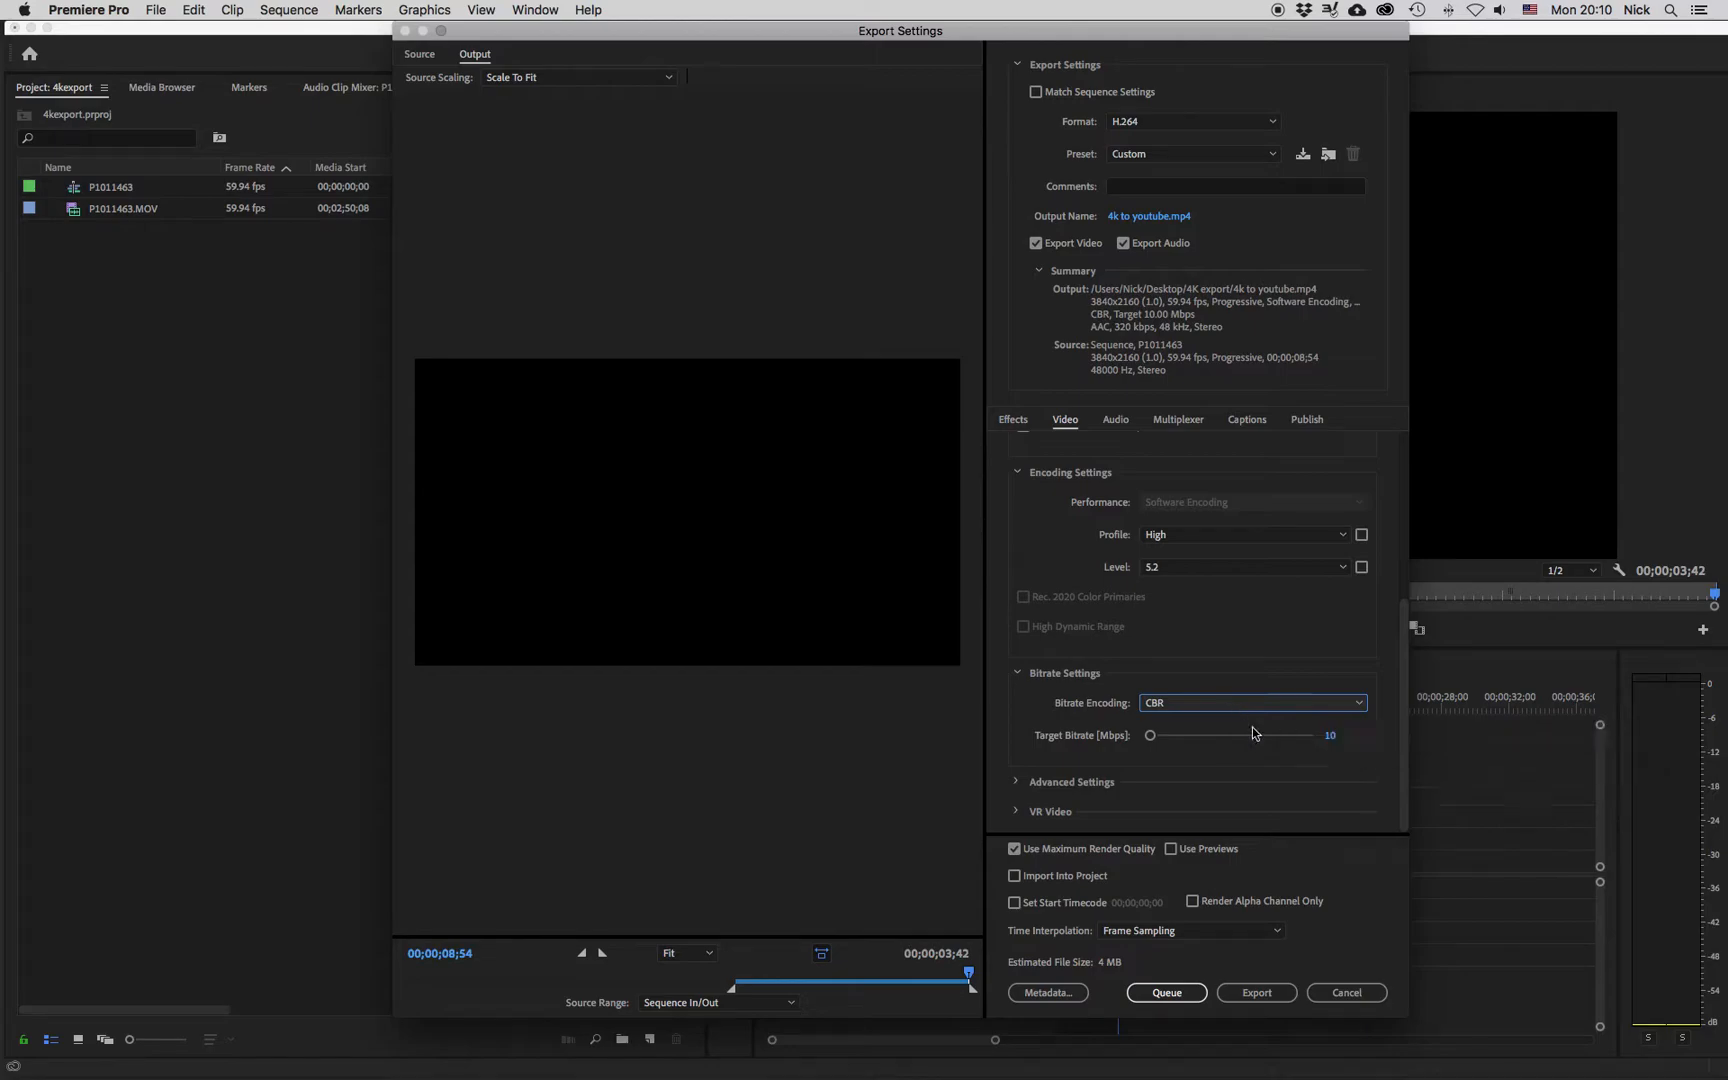
{"action": "left_click", "coordinate": [1334, 737]}
{"action": "type", "text": "100"}
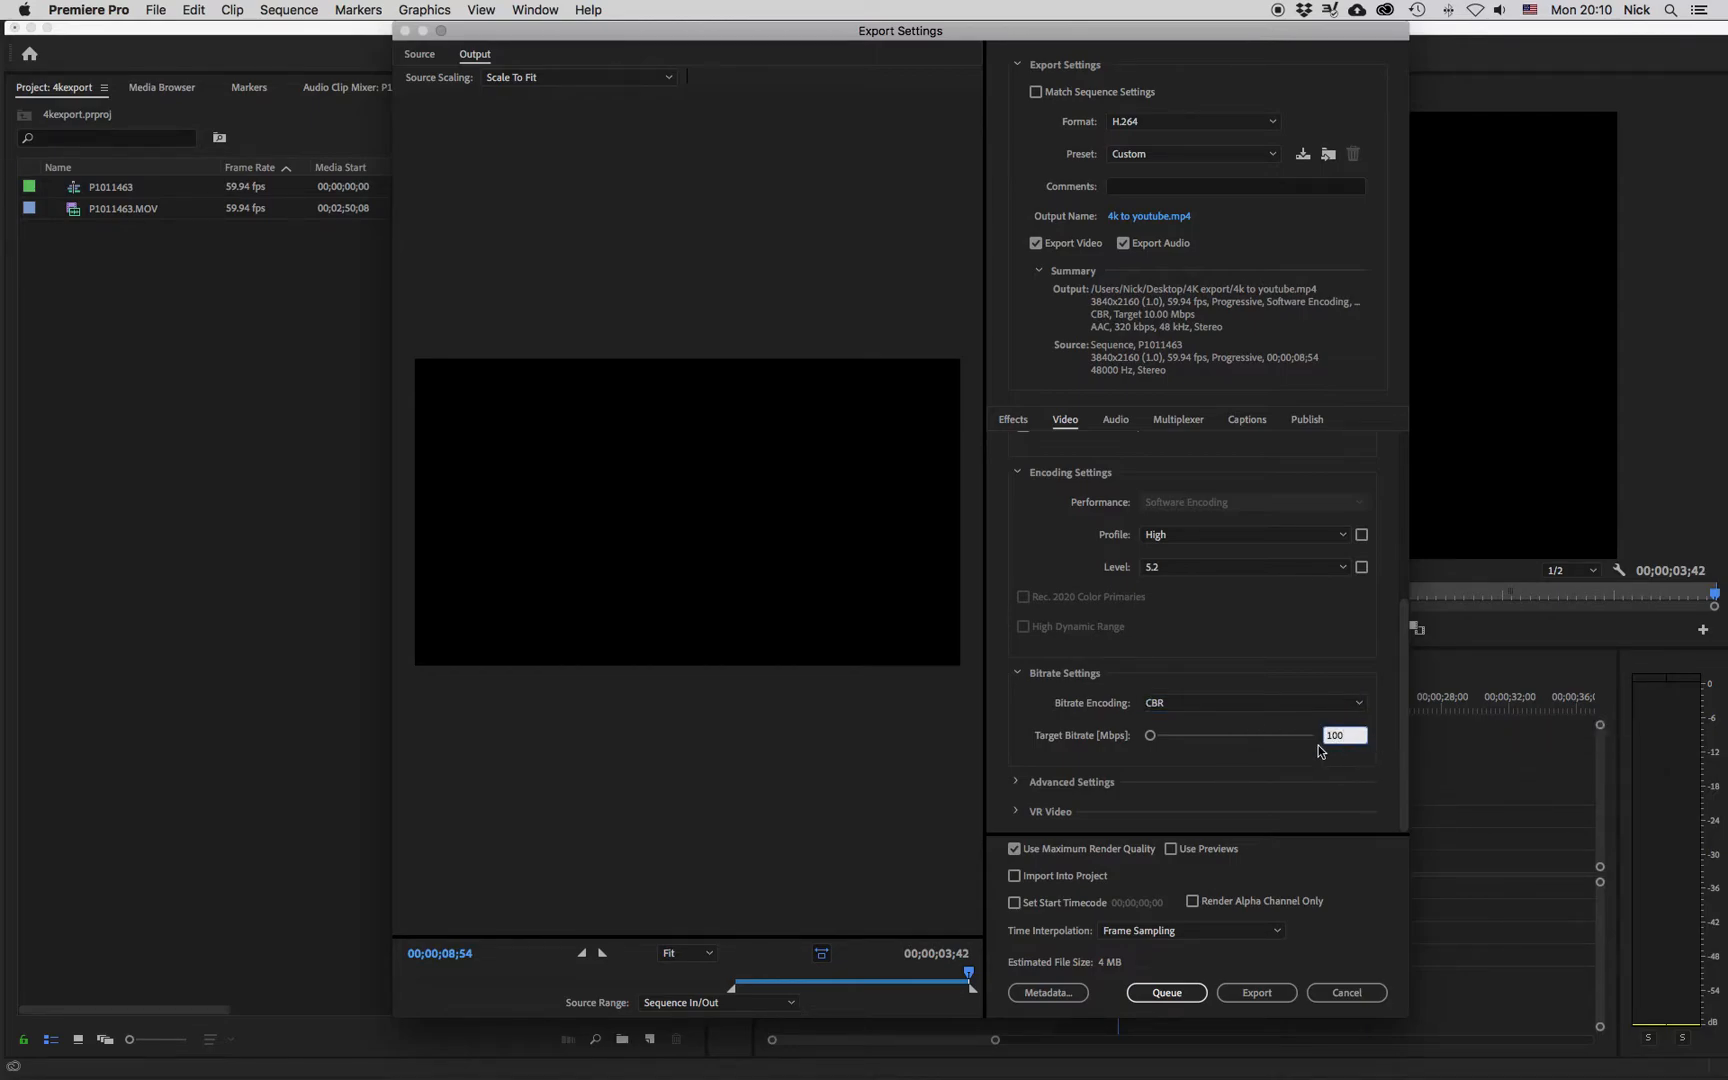
{"action": "key", "text": "Return"}
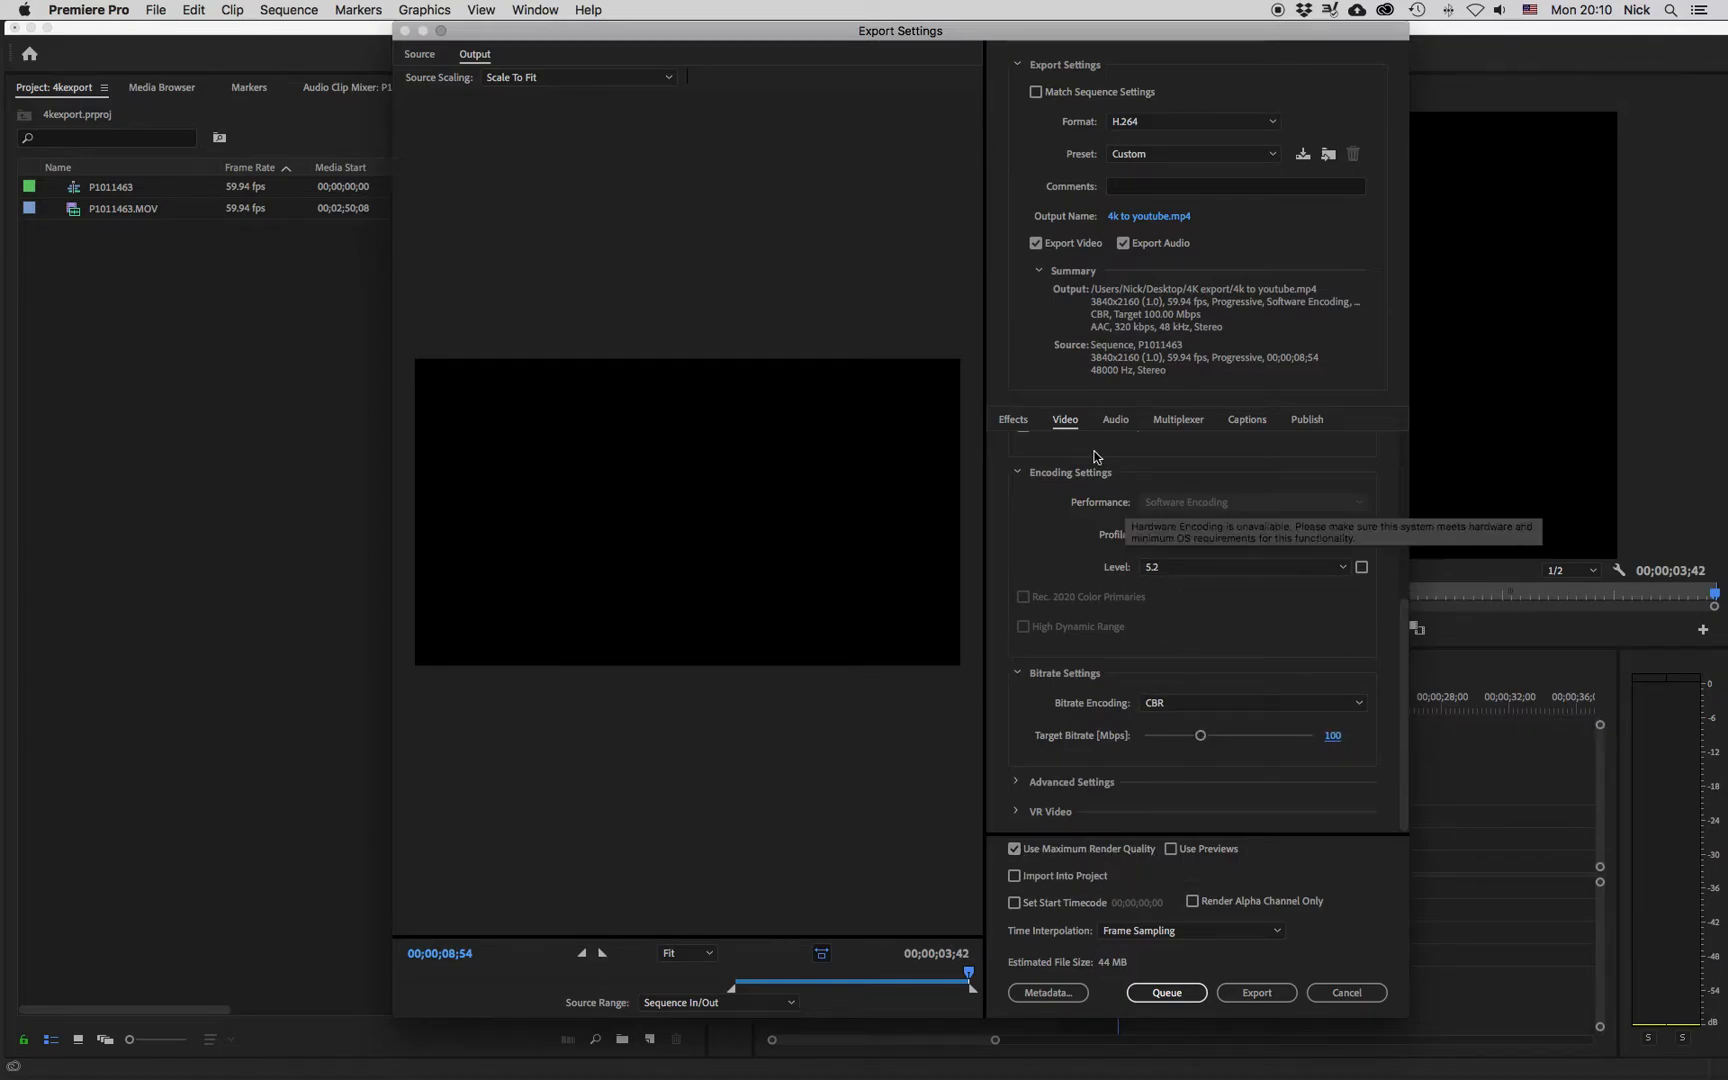
- Choose High audio quality at a 320 kbps bitrate, and select Sequence In/Out as the source range
{"action": "left_click", "coordinate": [1118, 424]}
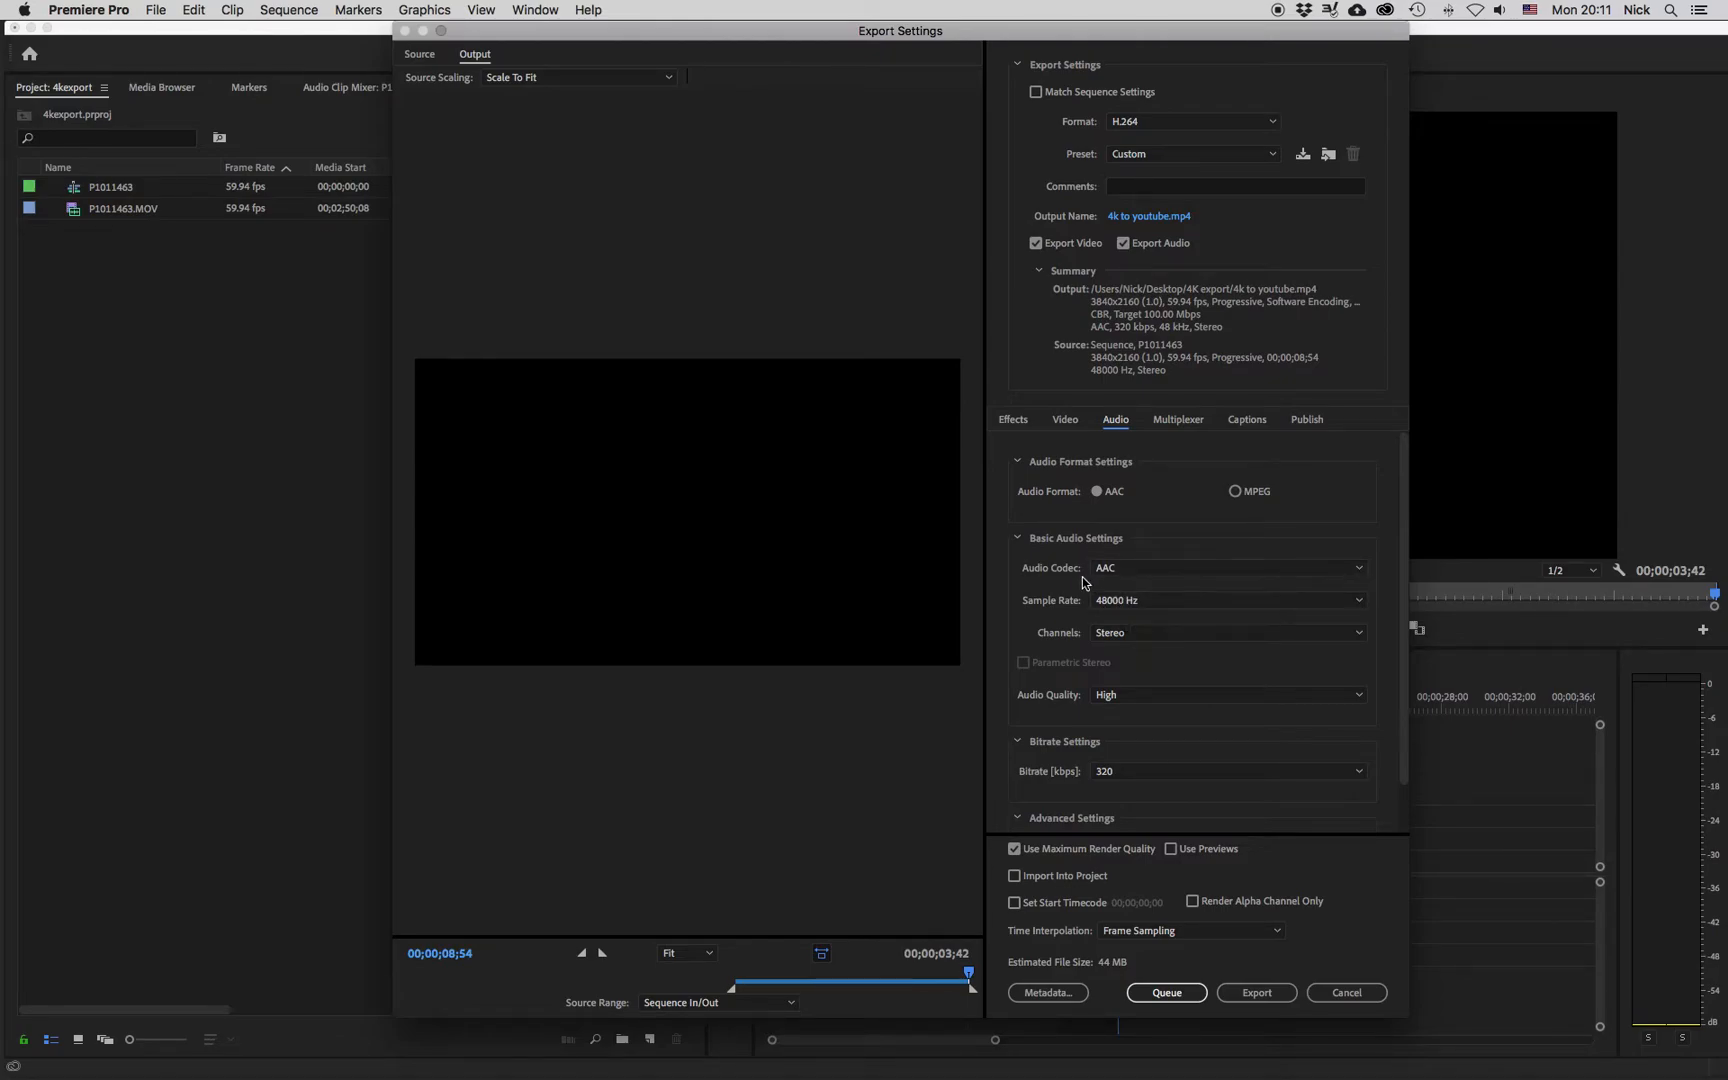
{"action": "left_click", "coordinate": [1145, 696]}
{"action": "left_click", "coordinate": [1131, 758]}
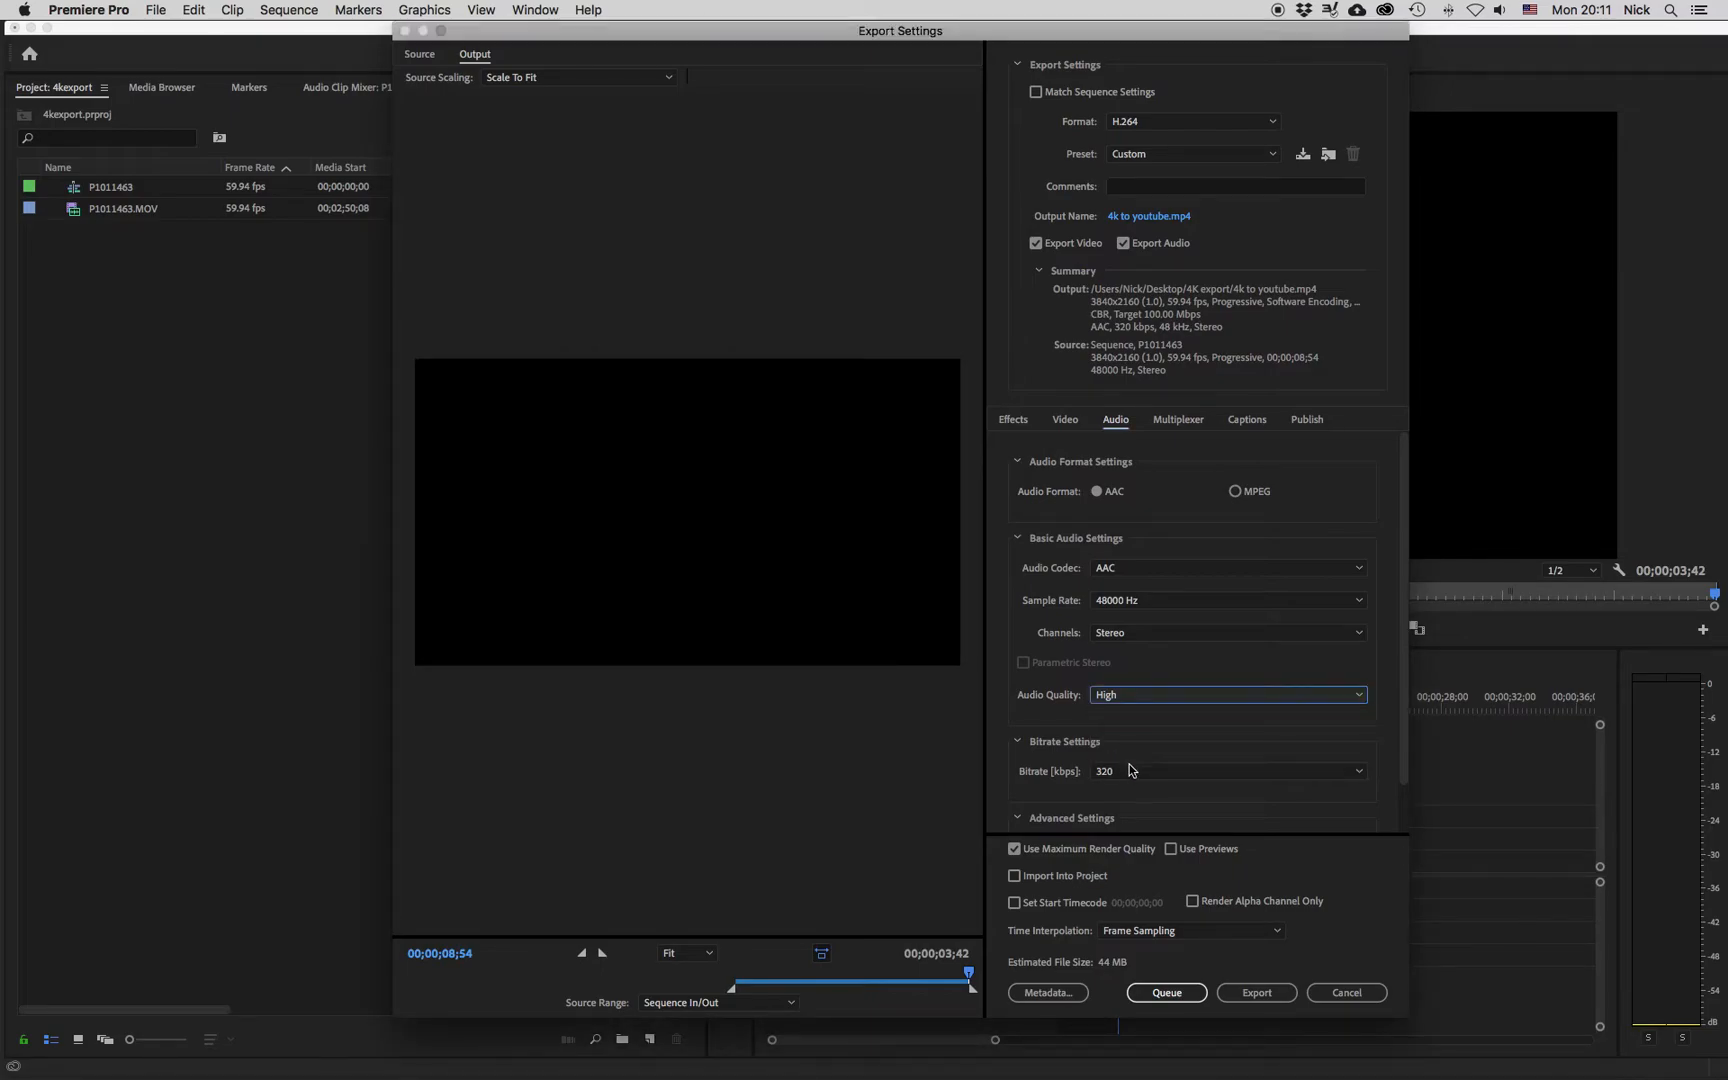
{"action": "left_click", "coordinate": [1127, 770]}
{"action": "left_click", "coordinate": [1126, 766]}
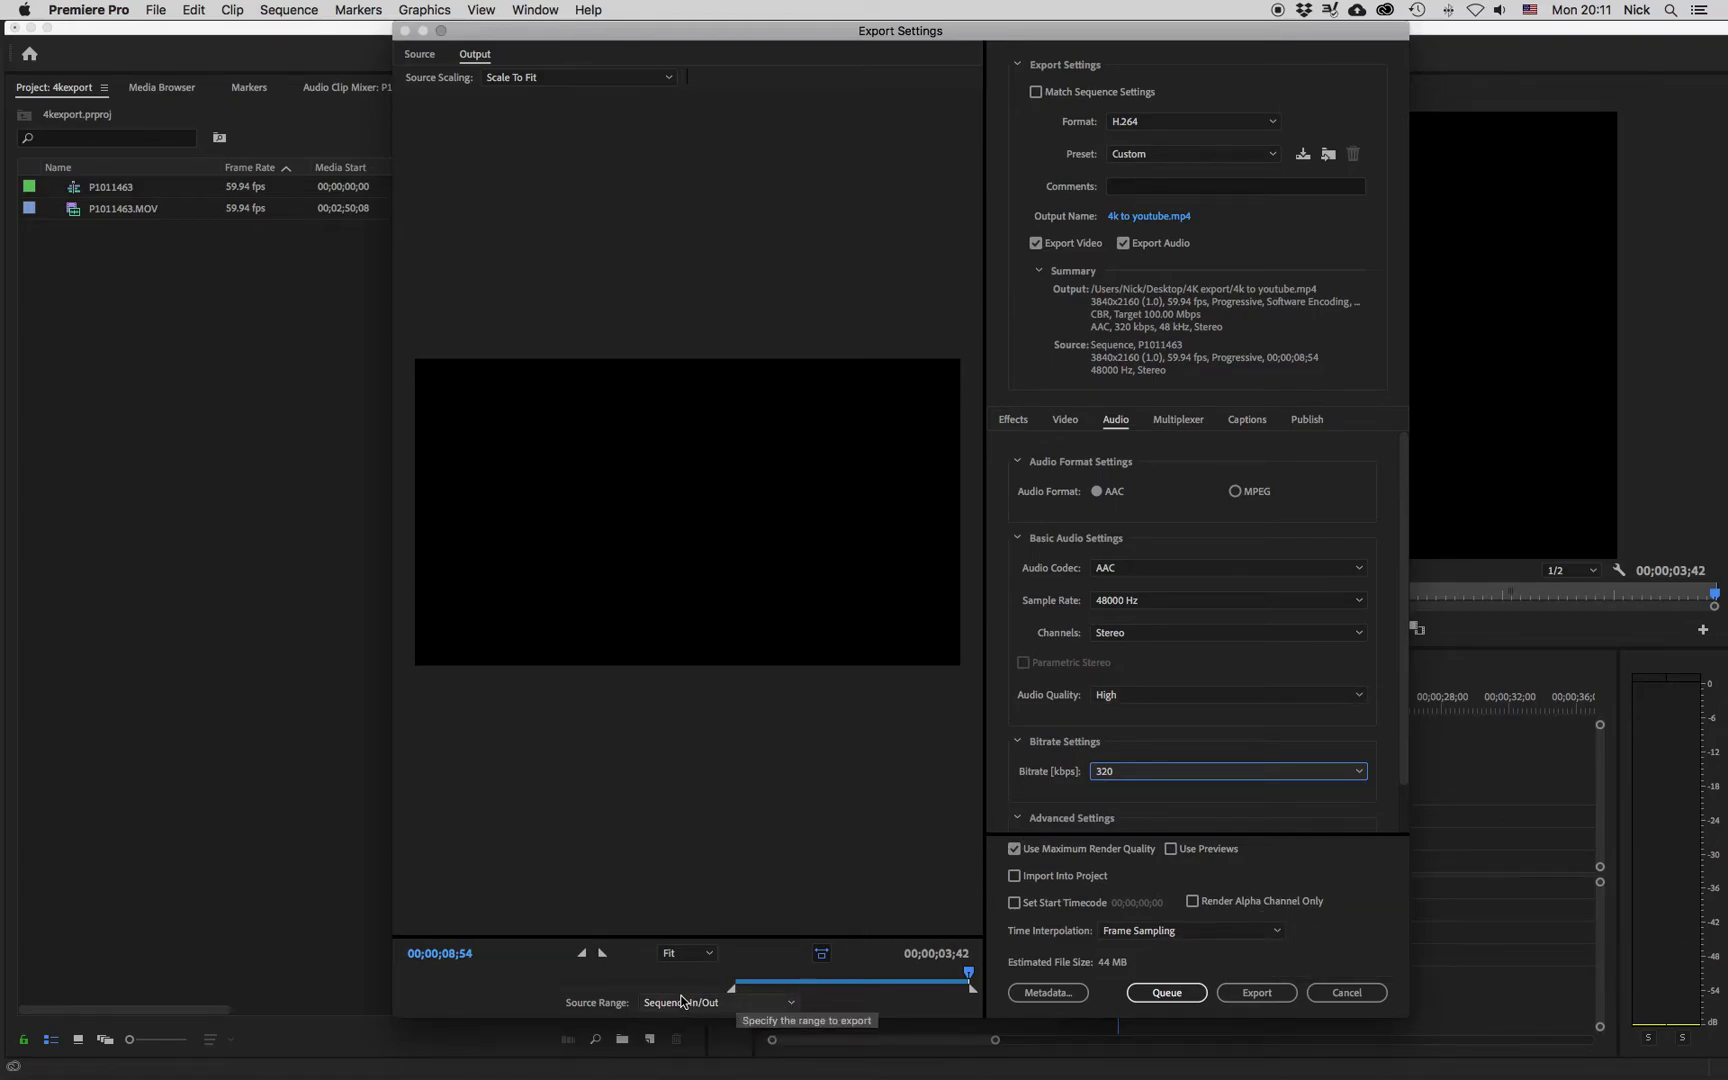
{"action": "left_click", "coordinate": [729, 1008]}
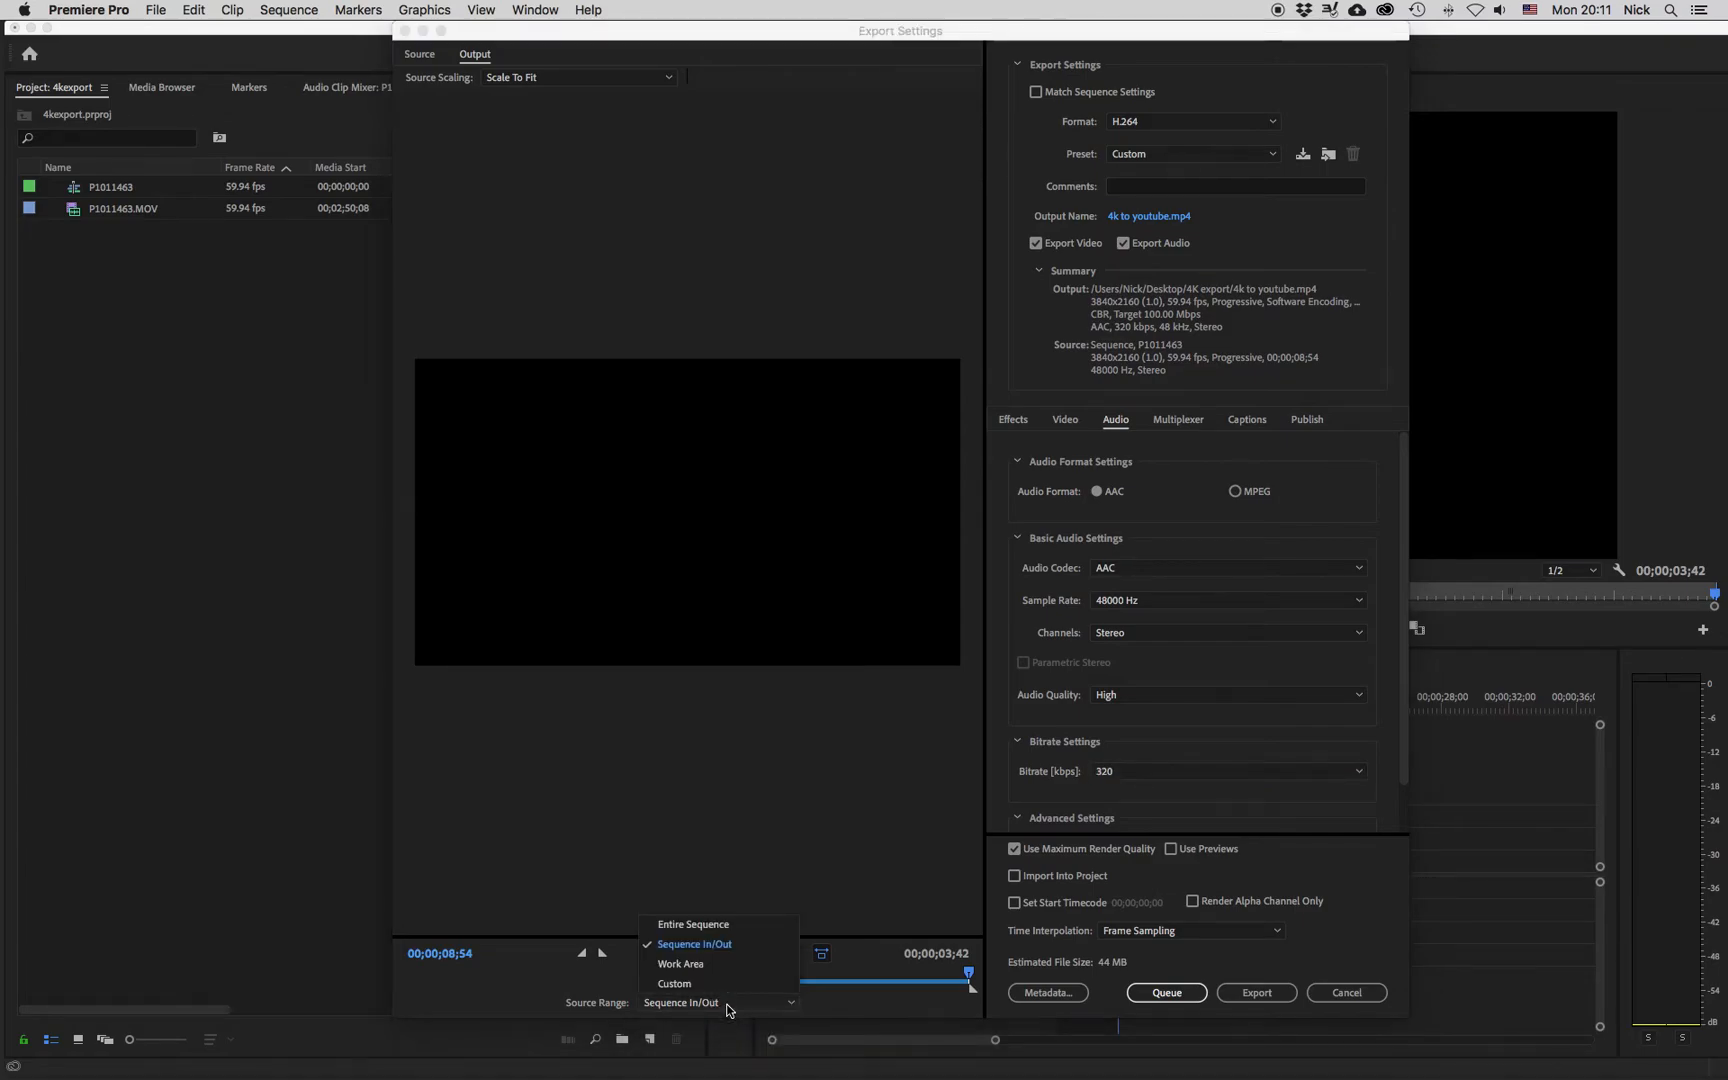
{"action": "left_click", "coordinate": [710, 945]}
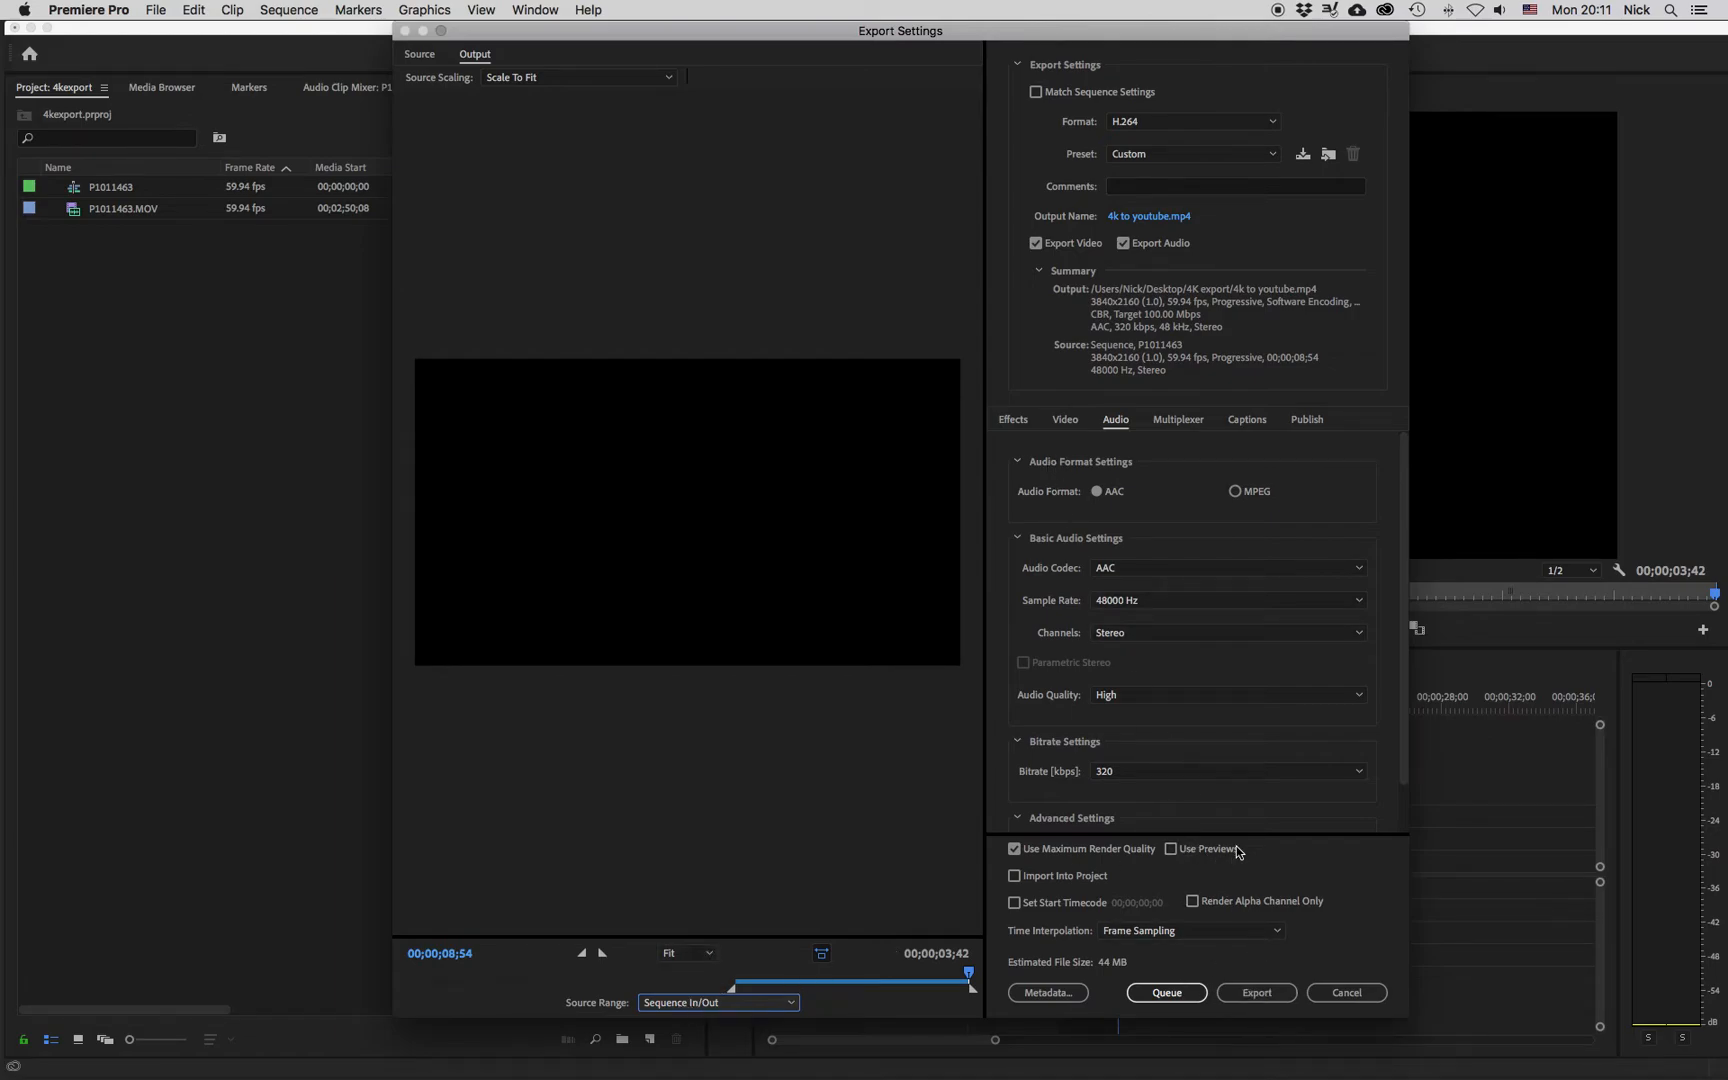
- Set the video bitrate encoding to VBR, 2 pass with a 40 Mbps target and 60 Mbps maximum, and start the export
{"action": "left_click", "coordinate": [1066, 420]}
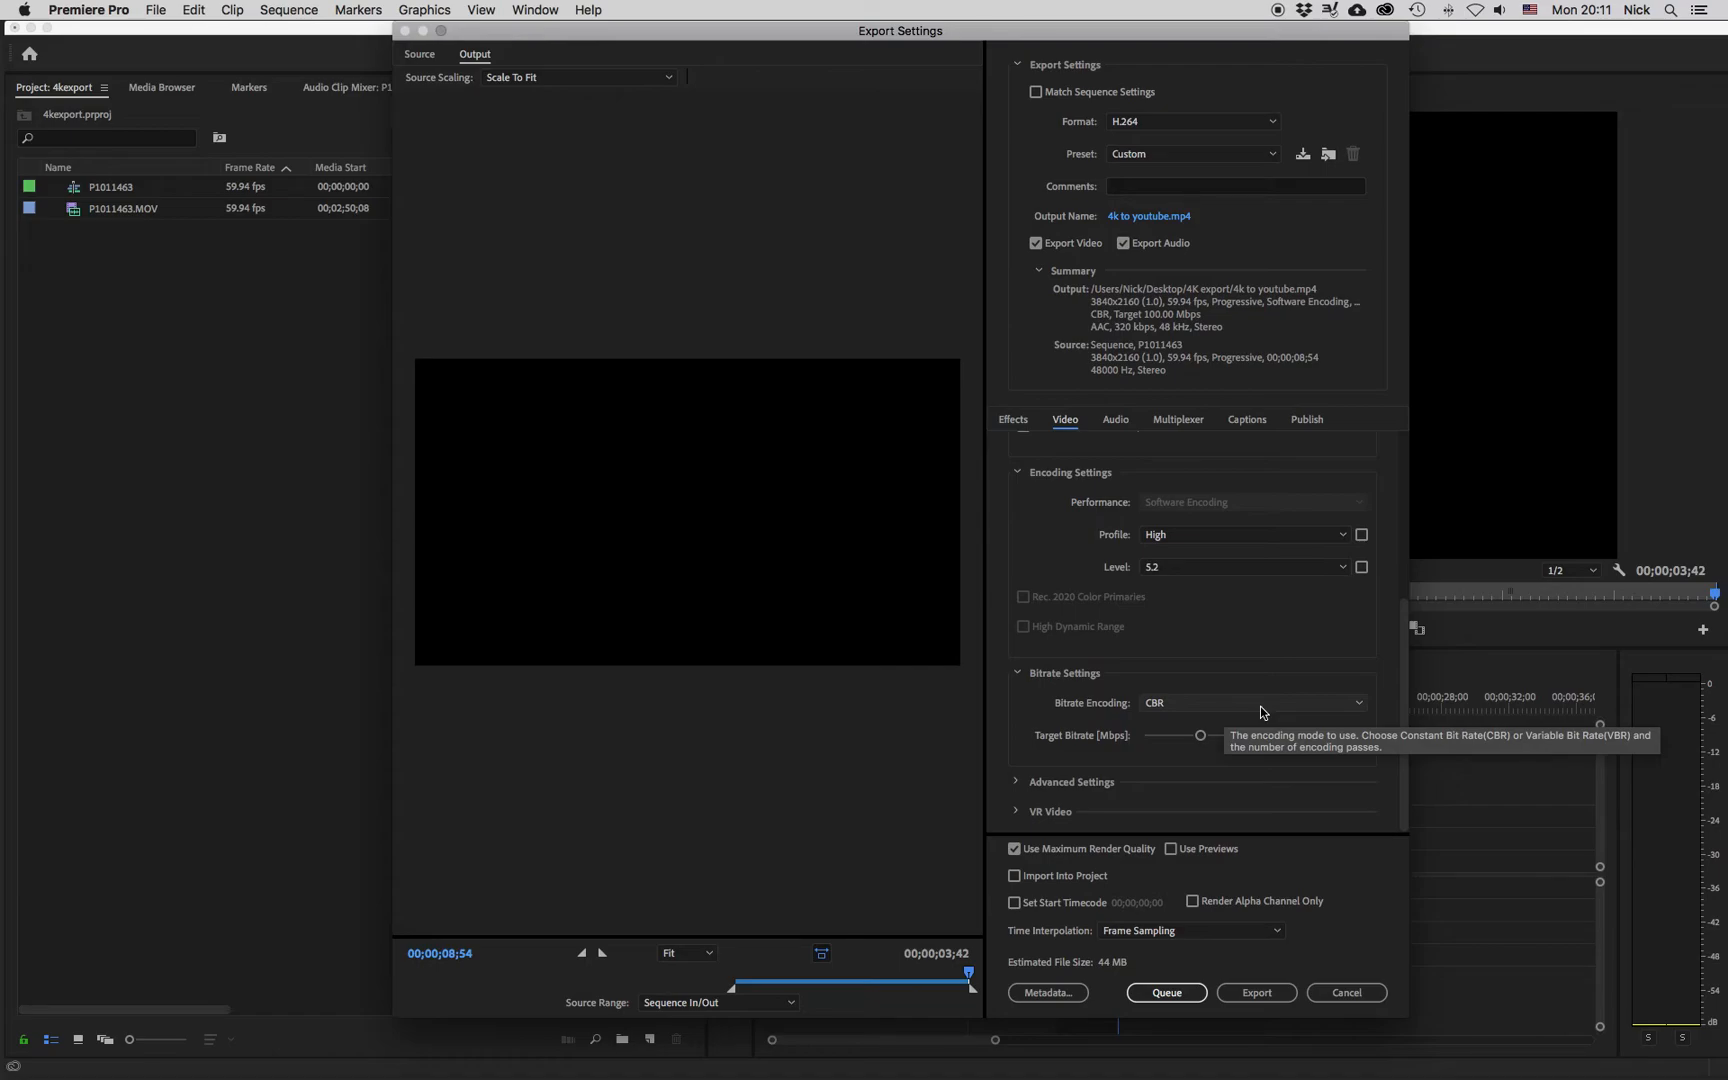
{"action": "left_click", "coordinate": [1196, 702]}
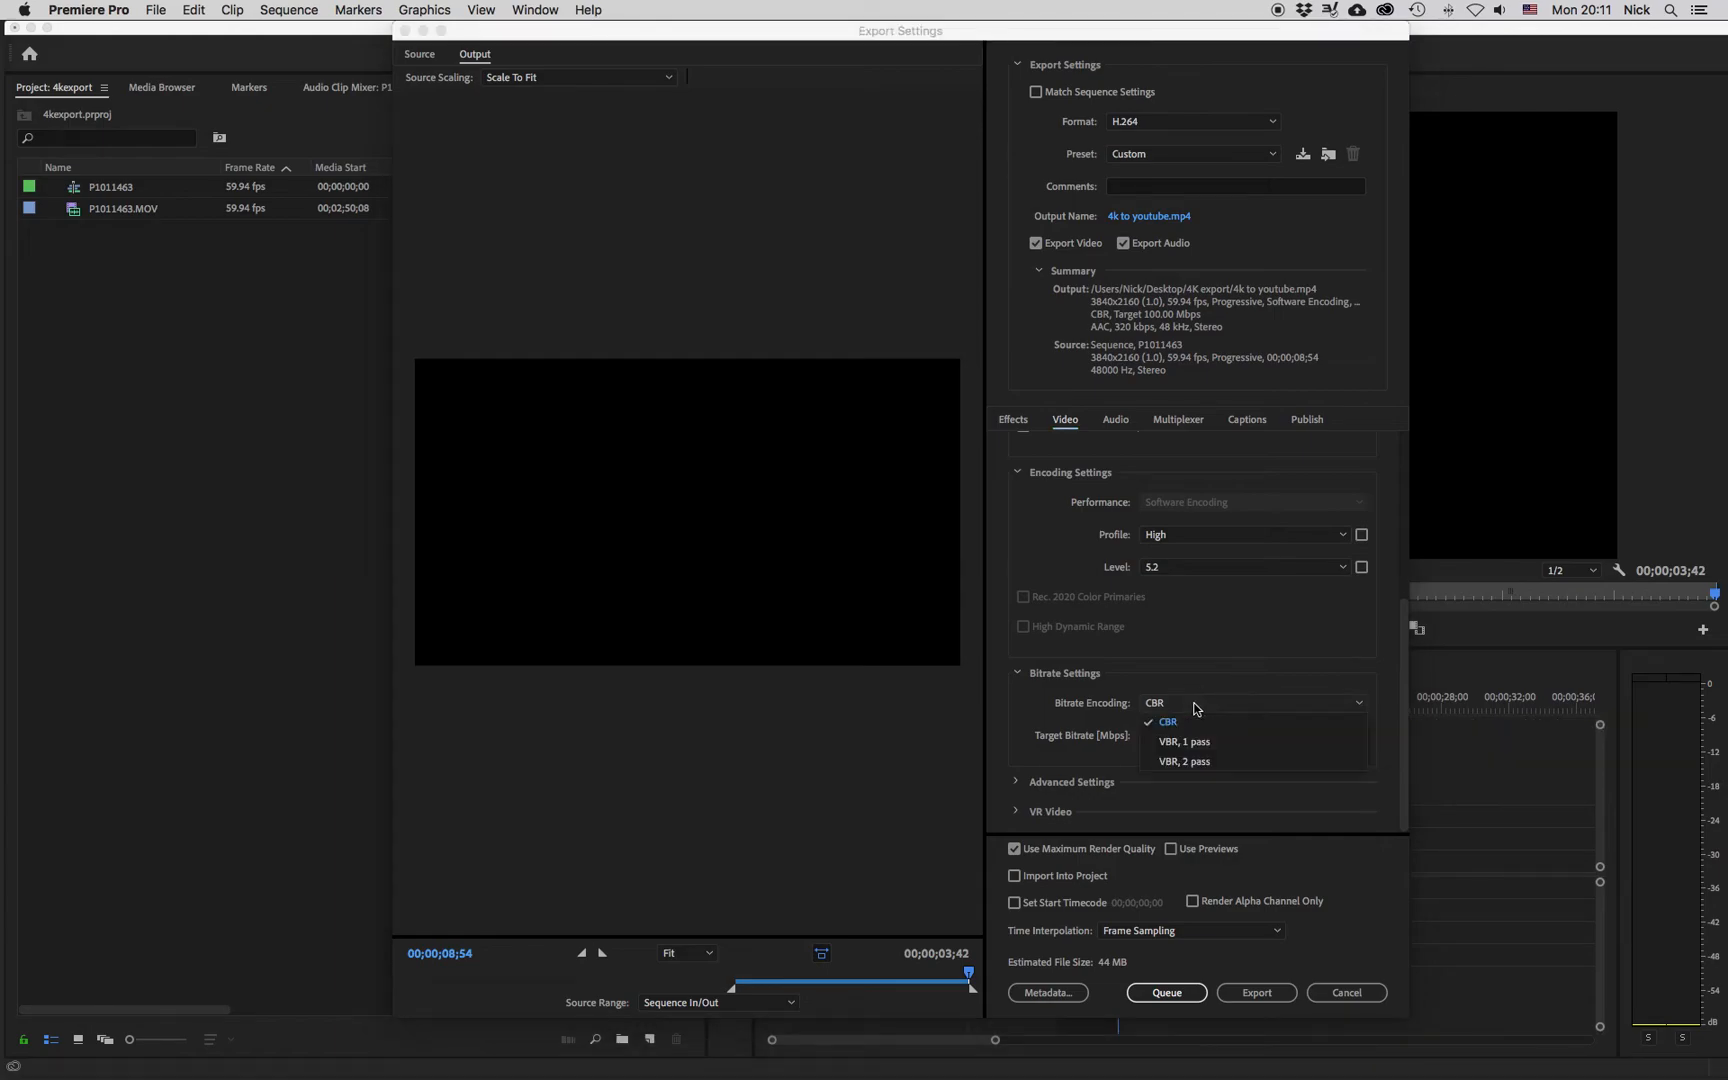
{"action": "left_click", "coordinate": [1173, 764]}
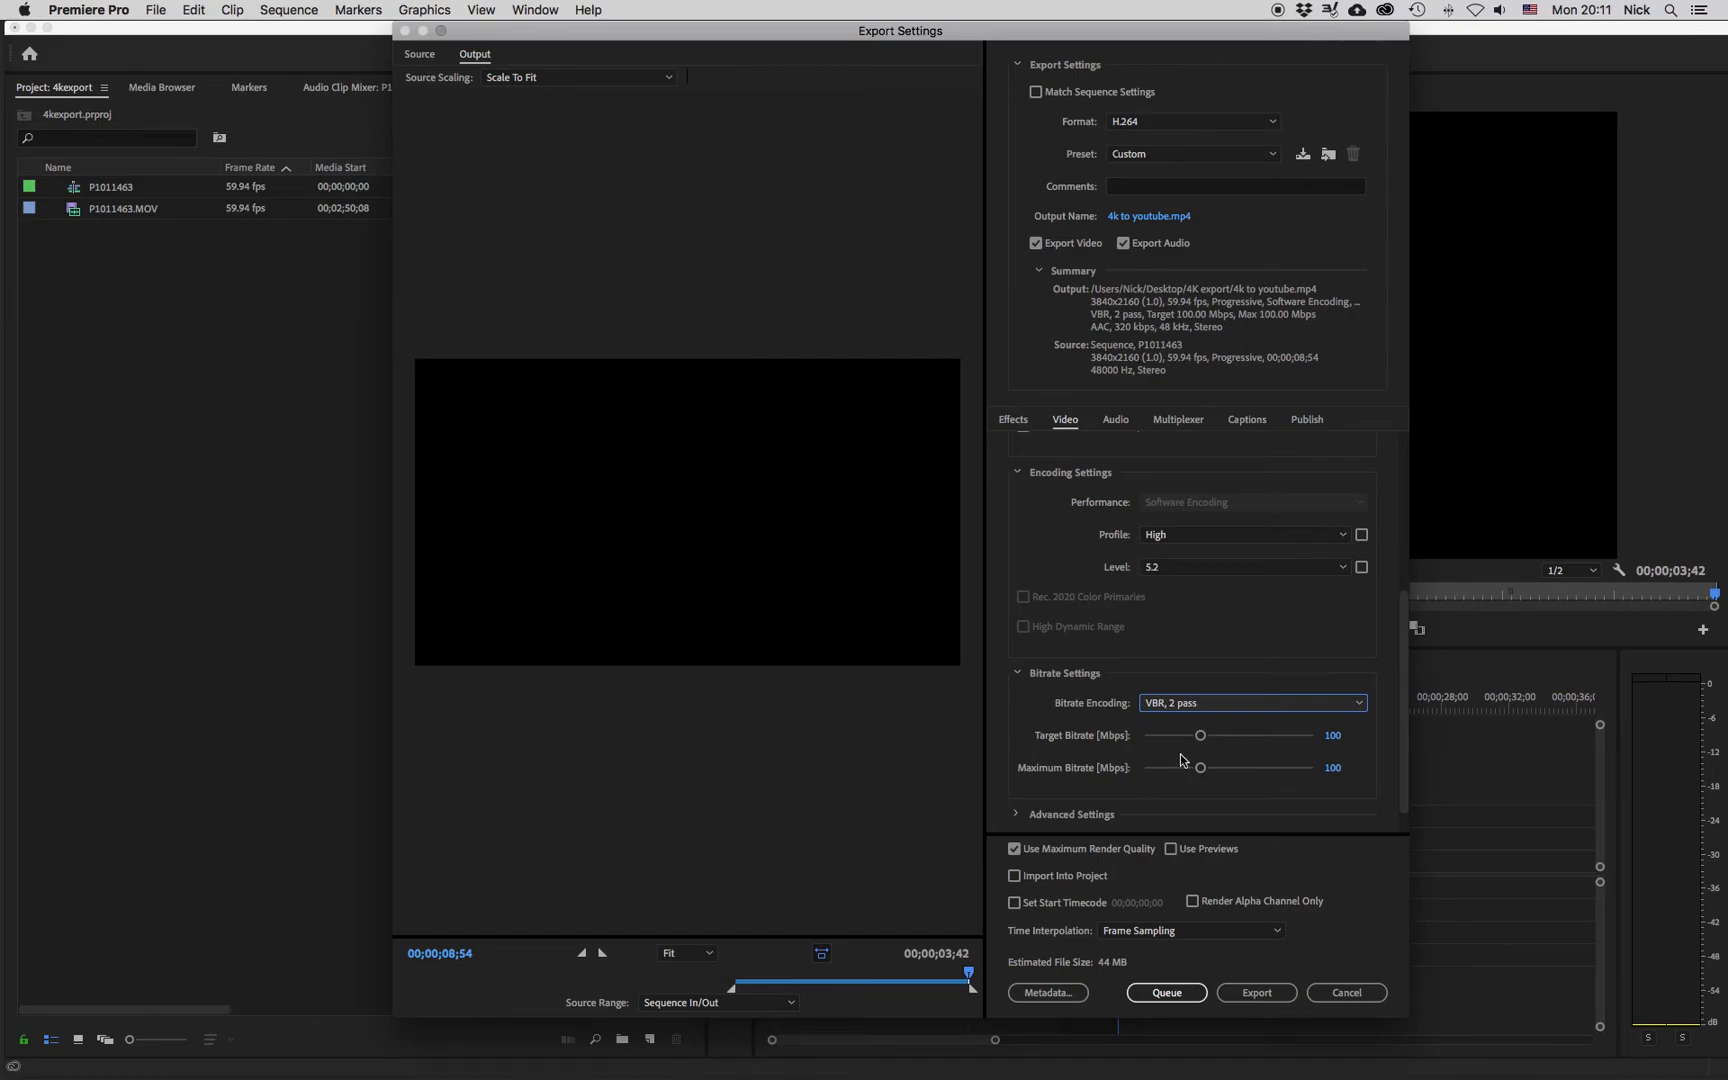
{"action": "left_click", "coordinate": [1335, 736]}
{"action": "type", "text": "40.5"}
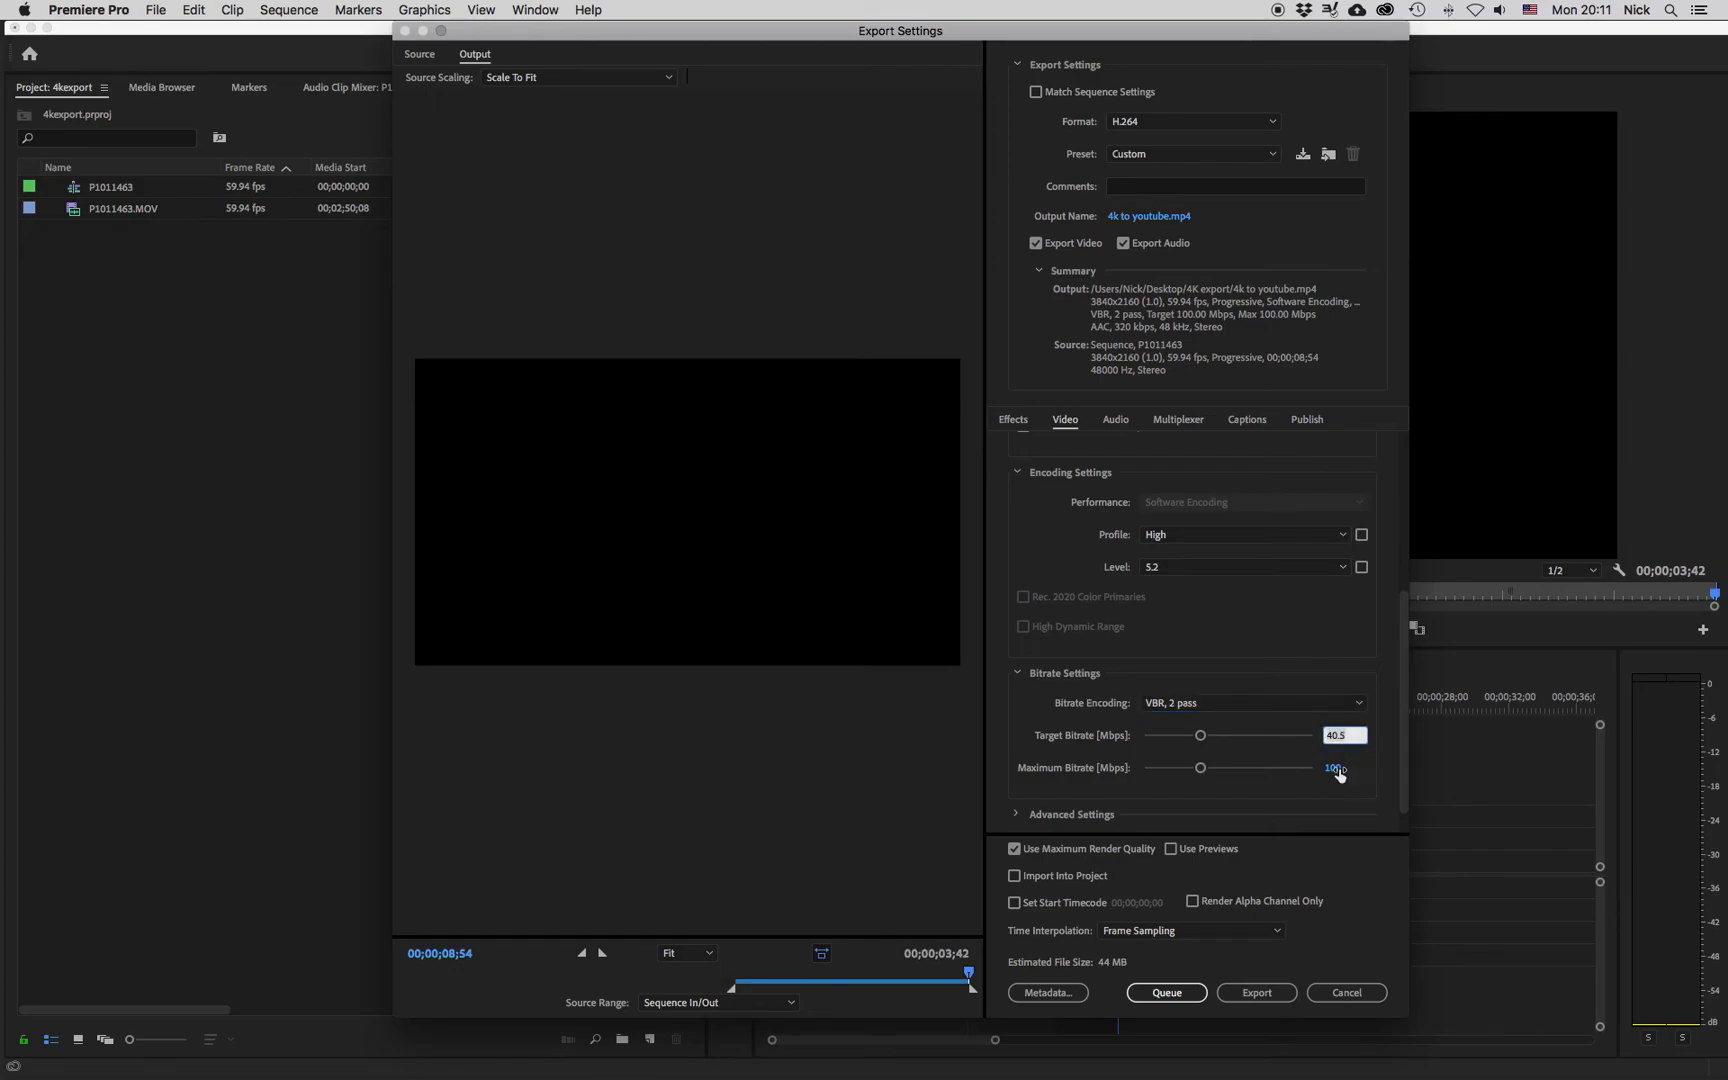
{"action": "double_click", "coordinate": [1338, 735]}
{"action": "type", "text": "40"}
{"action": "left_click", "coordinate": [1338, 767]}
{"action": "type", "text": "60"}
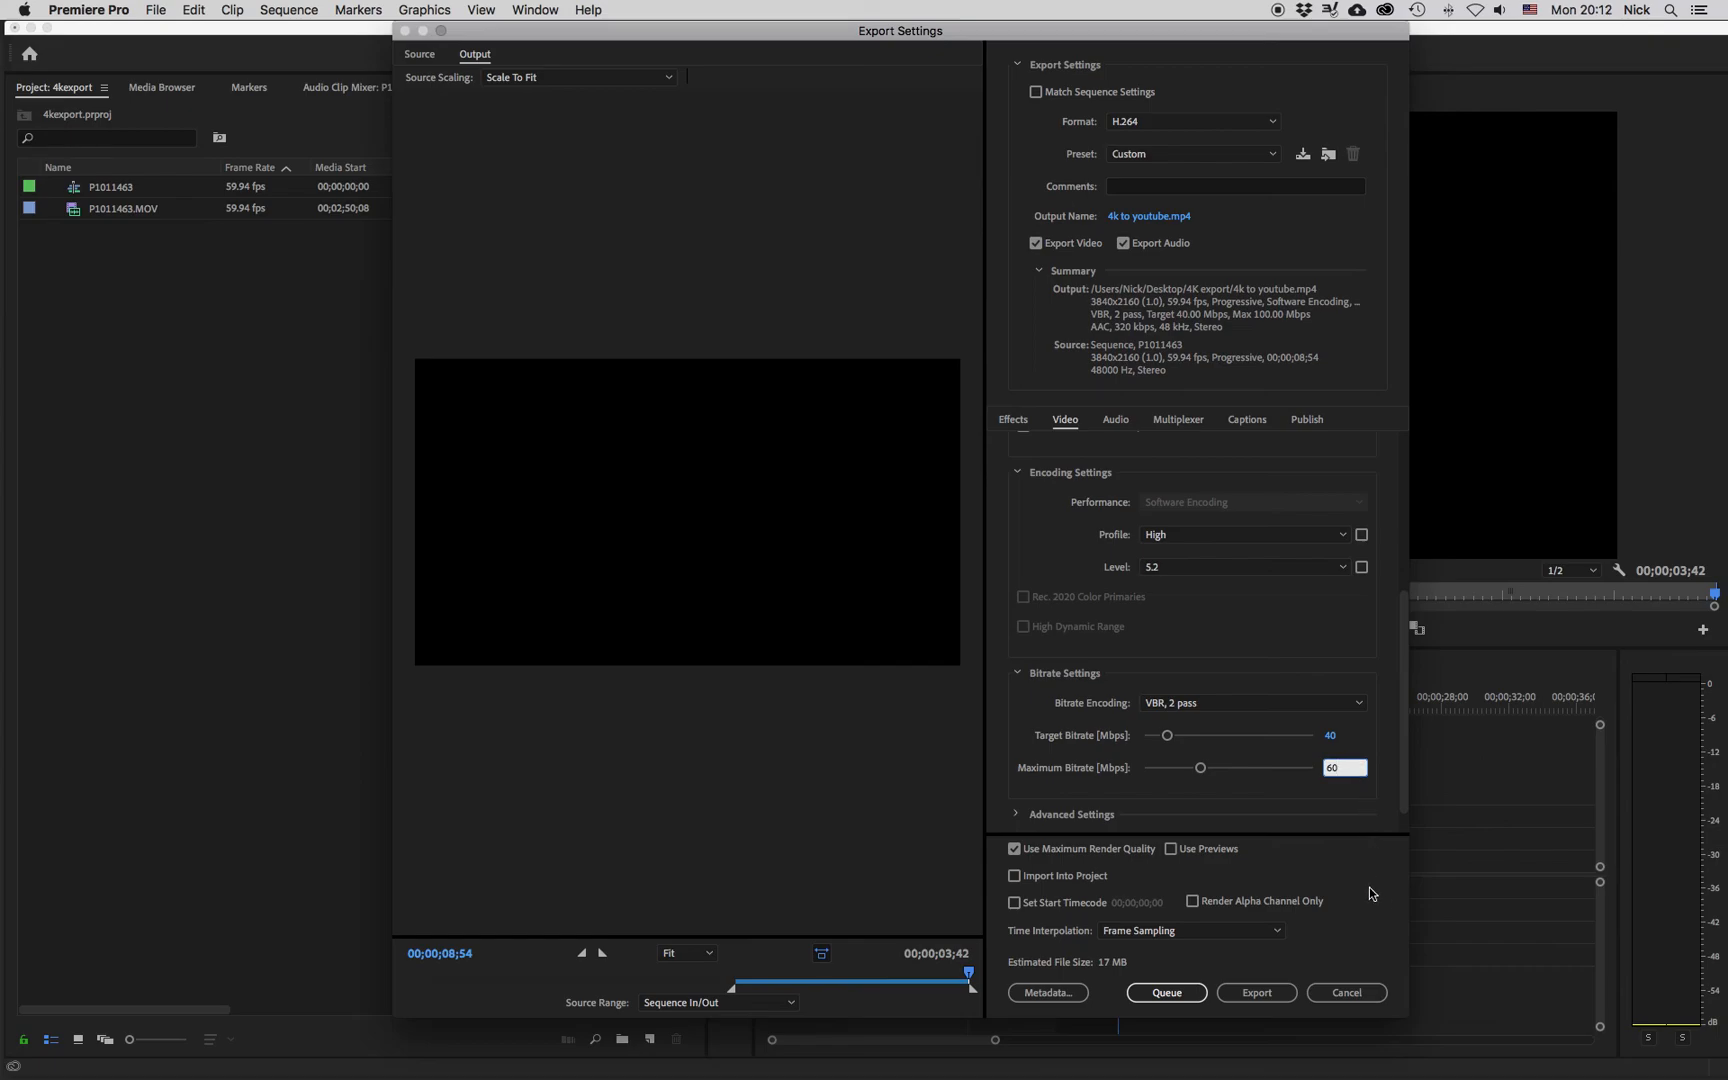
{"action": "key", "text": "Return"}
{"action": "left_click", "coordinate": [1255, 992]}
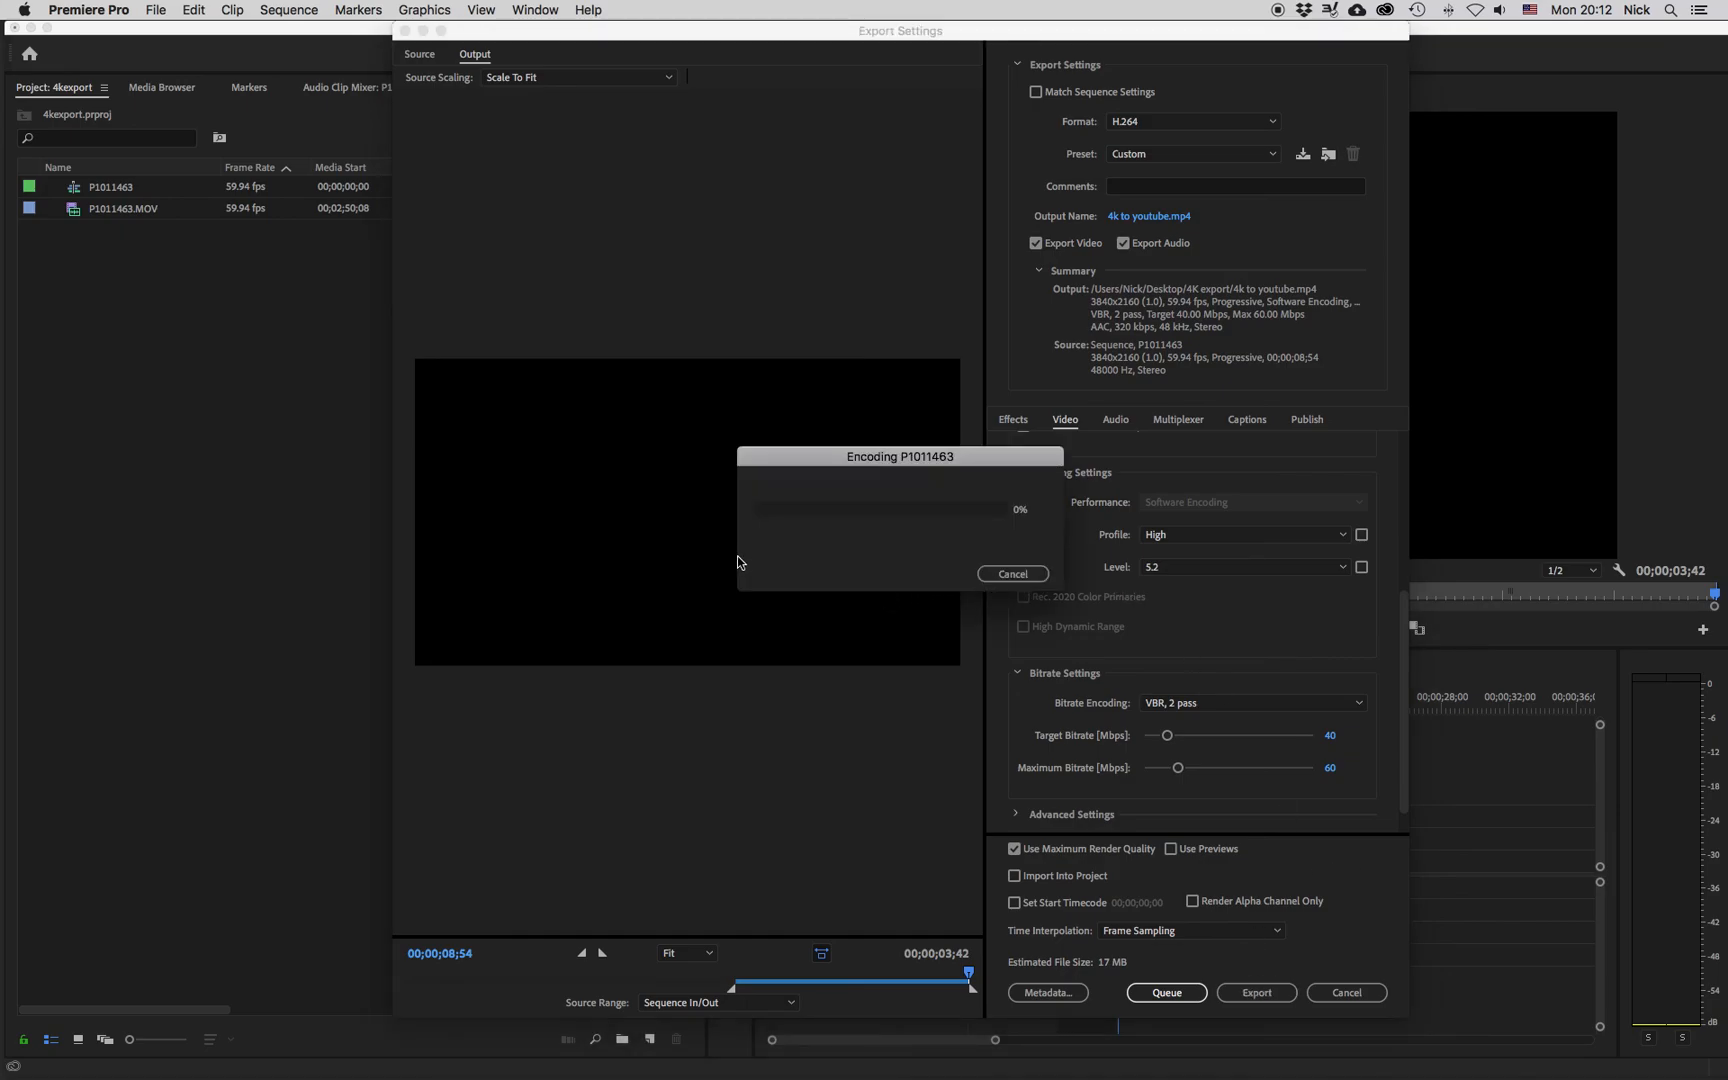